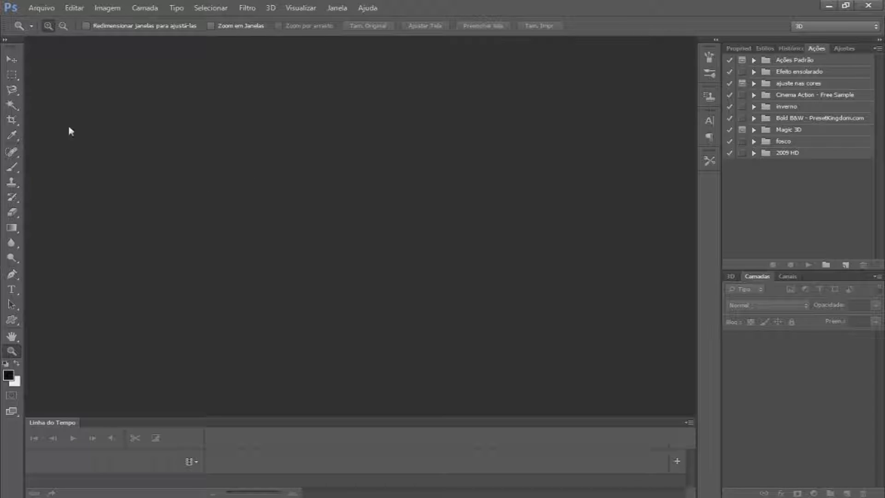
Open the New document dialog and examine its width and height fields
click(12, 60)
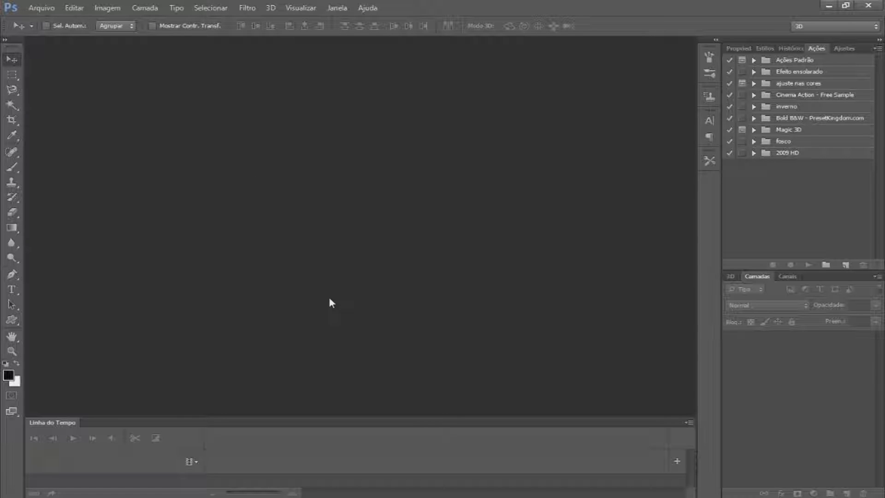
click(41, 8)
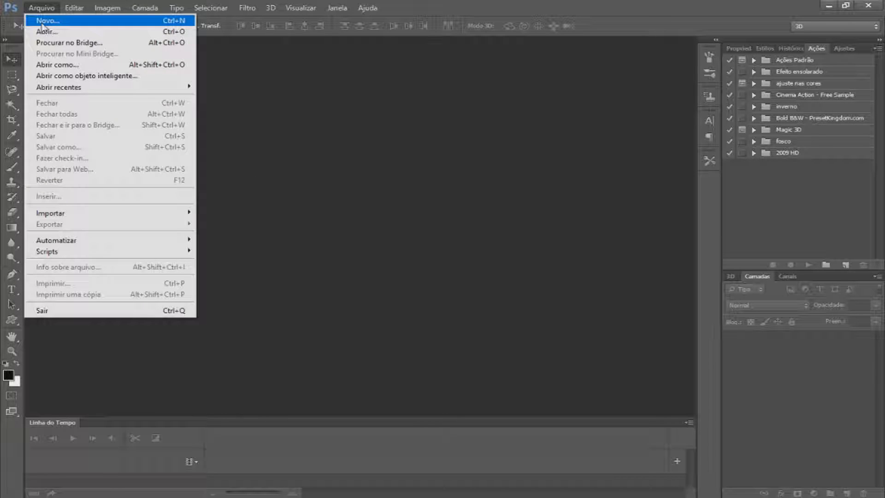
click(42, 21)
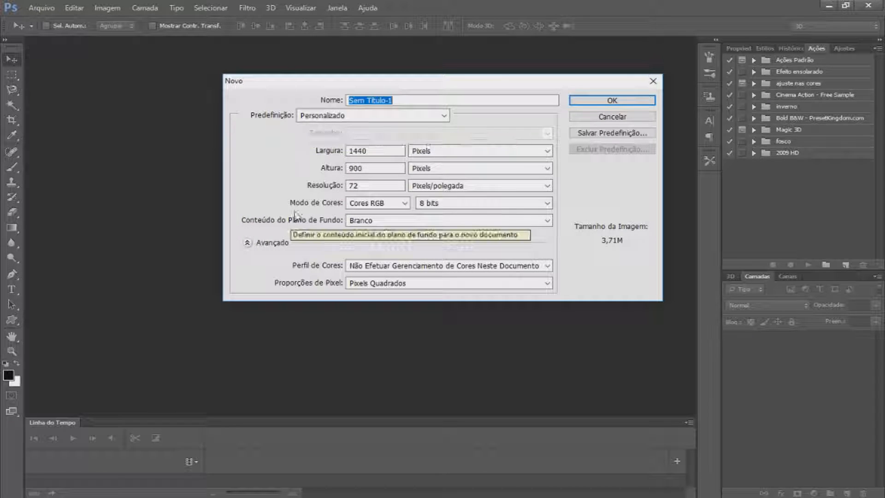
click(339, 151)
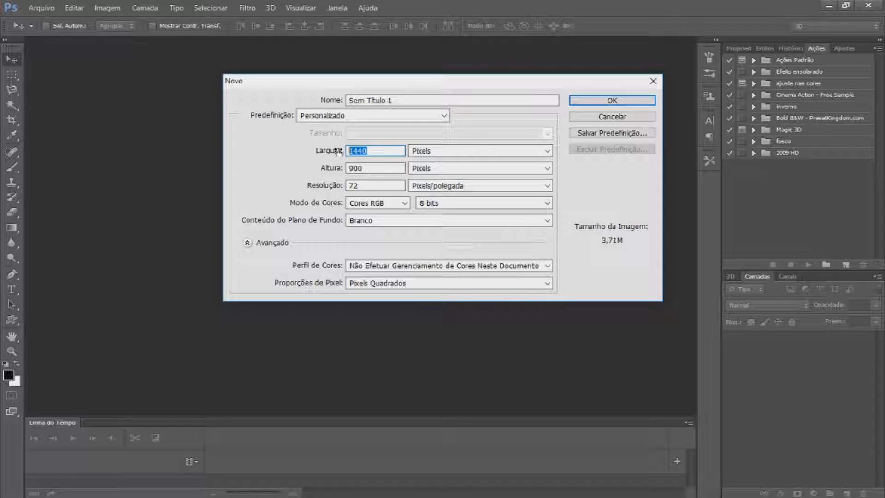
click(331, 170)
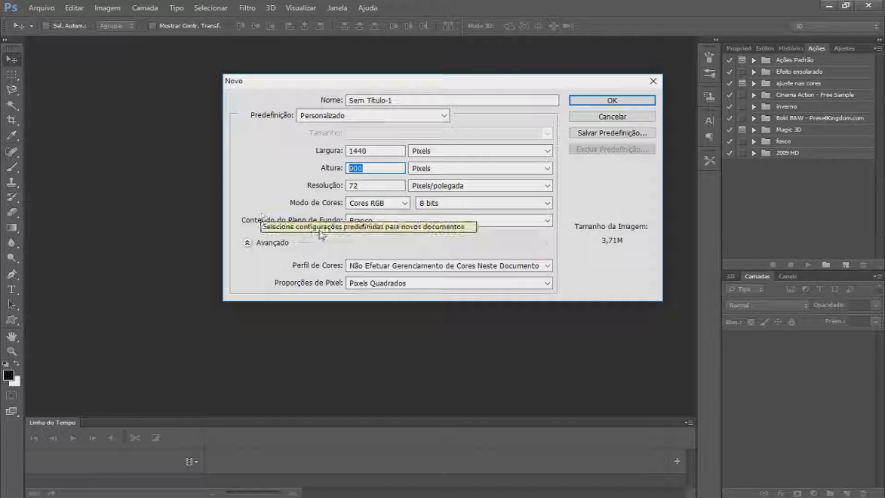
Try the Transparente and Cor do Plano de Fundo background contents, returning to Branco
click(357, 221)
click(368, 232)
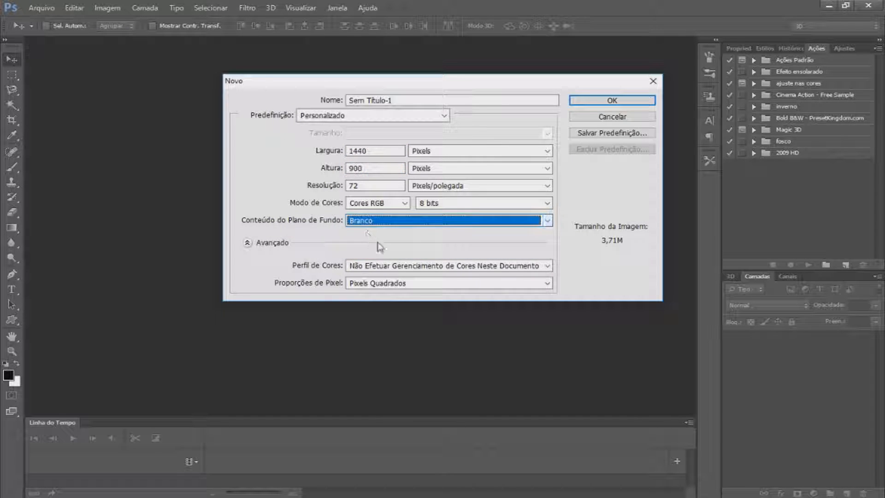
click(385, 221)
click(383, 249)
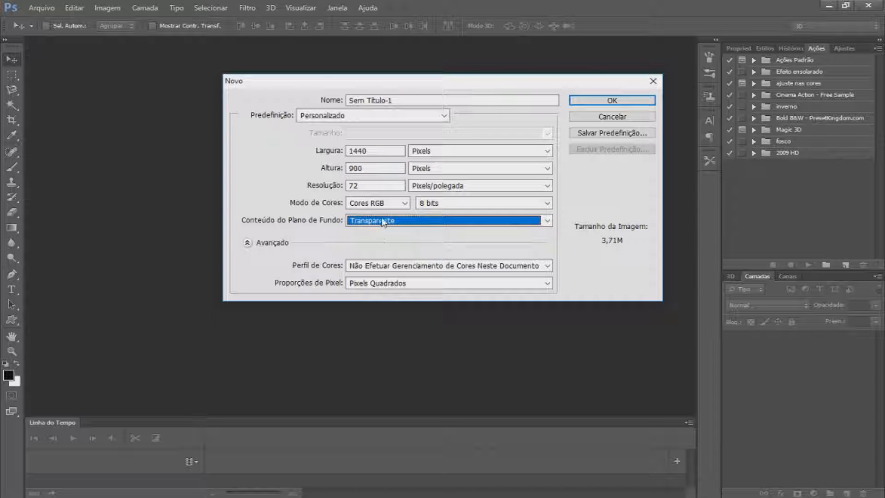
click(382, 221)
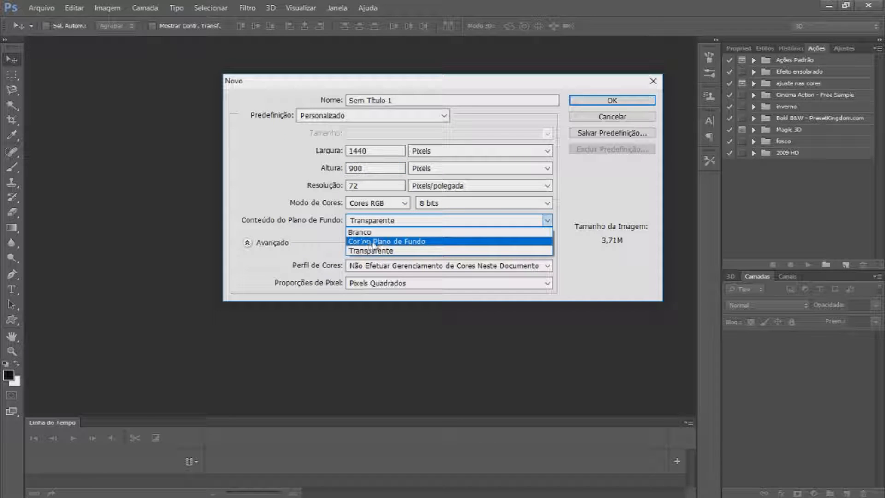
click(373, 242)
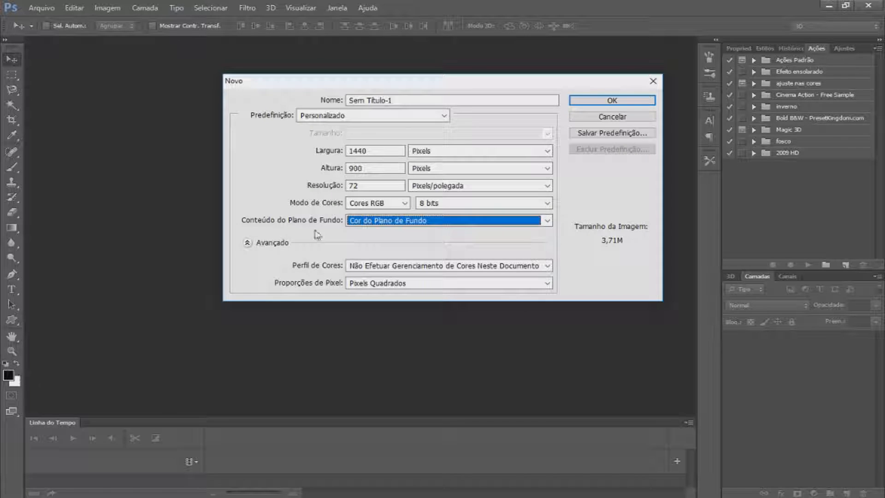
click(367, 223)
click(359, 234)
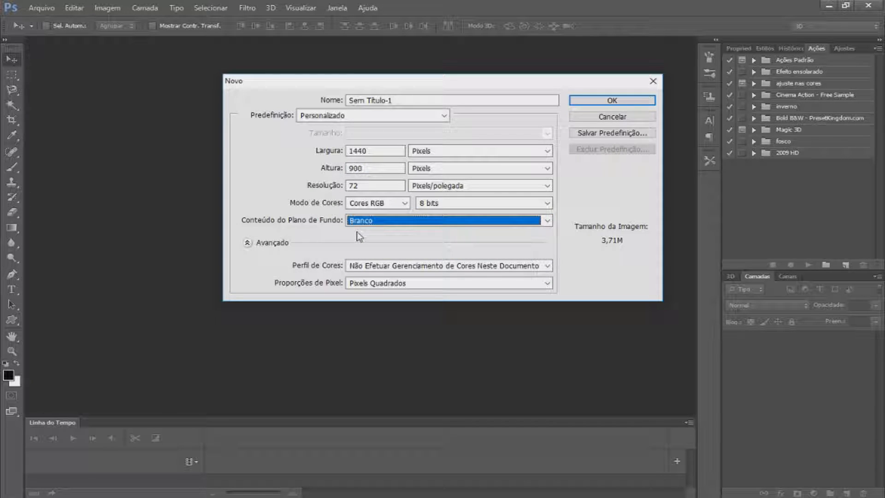
Switch the width units to Centímetros and back to Pixels, then create the 1440 × 900 pixel document
click(362, 168)
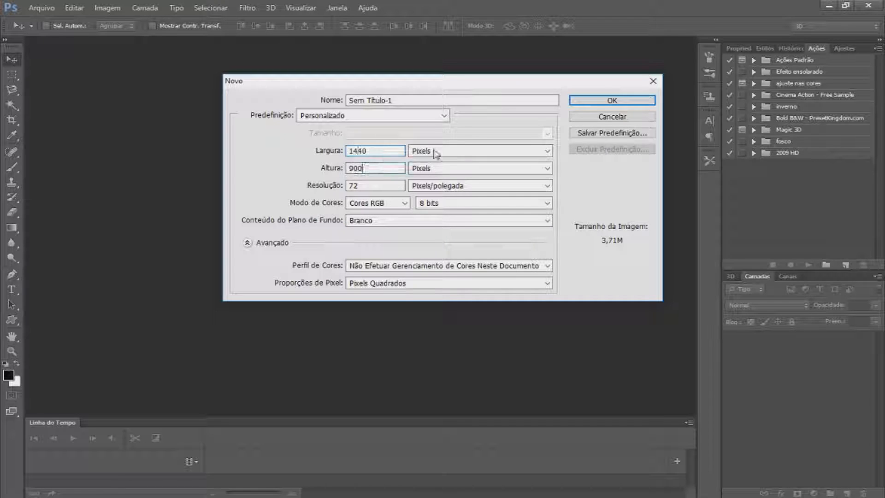
click(457, 151)
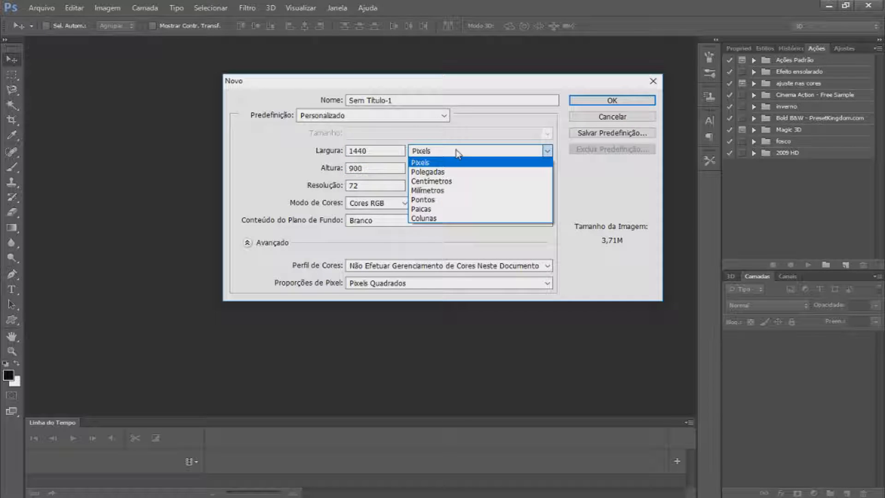
click(458, 182)
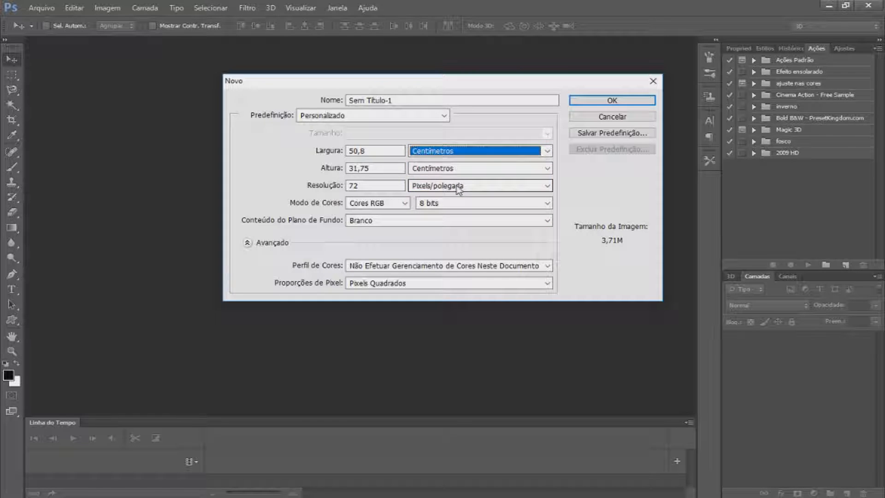
click(478, 148)
click(485, 167)
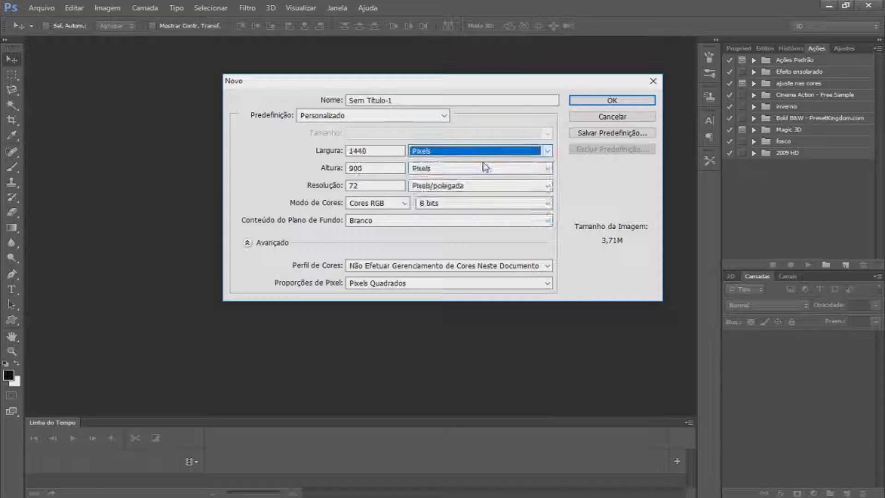
click(460, 154)
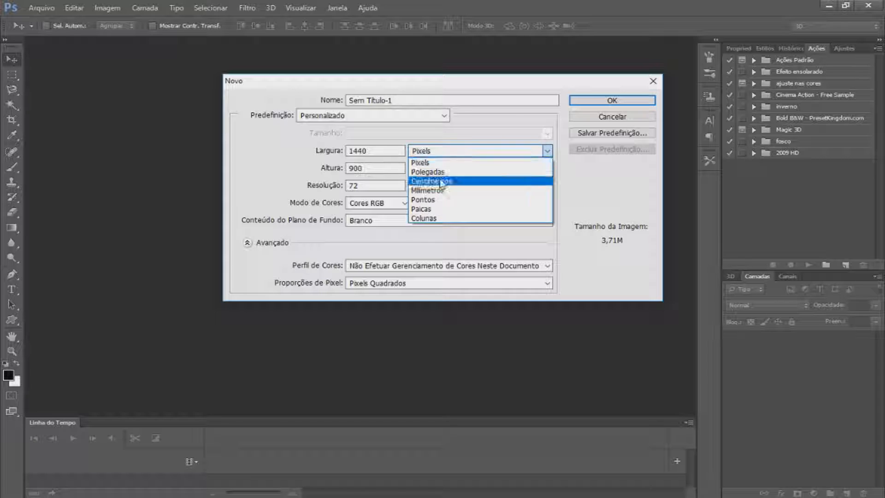
click(483, 161)
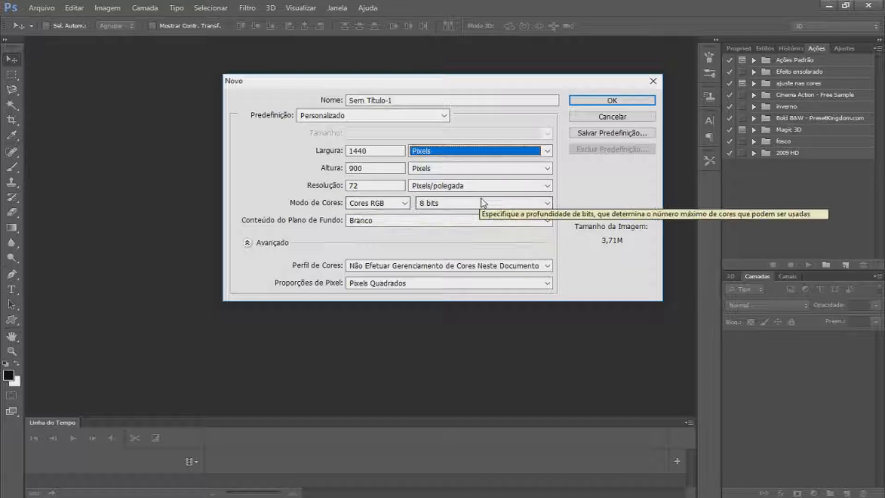
click(577, 104)
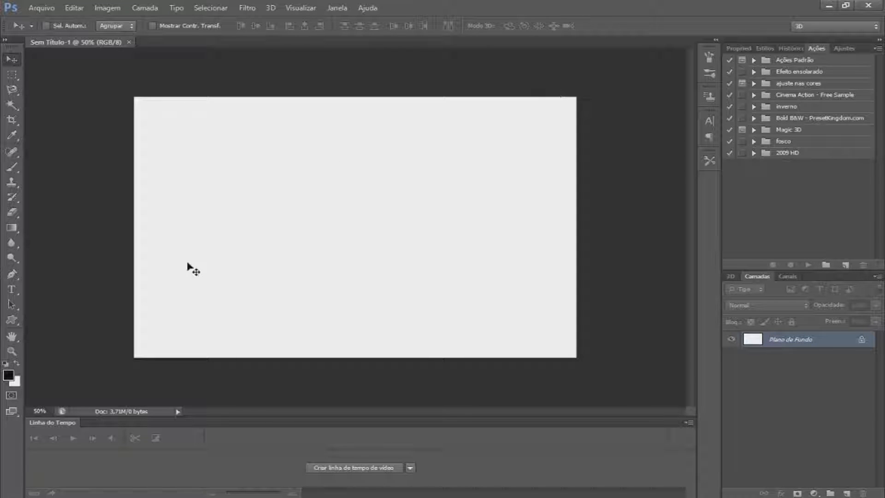
Convert the locked background layer into a normal editable layer
click(13, 352)
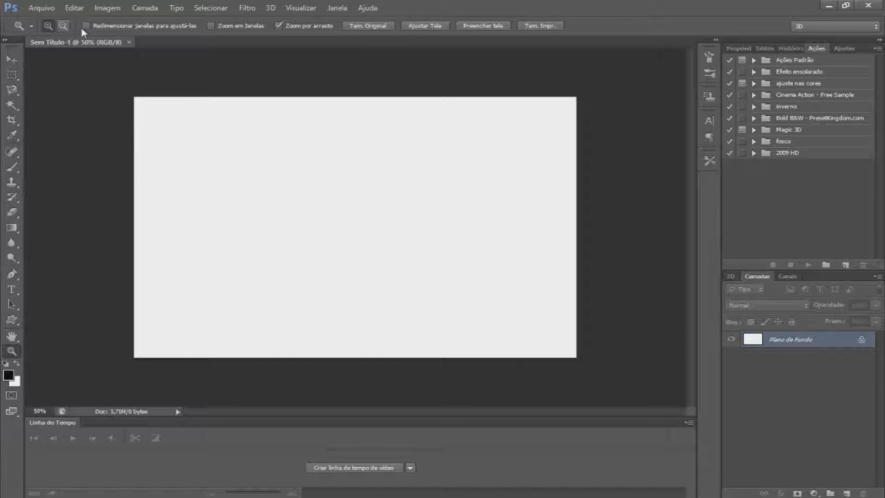
click(293, 169)
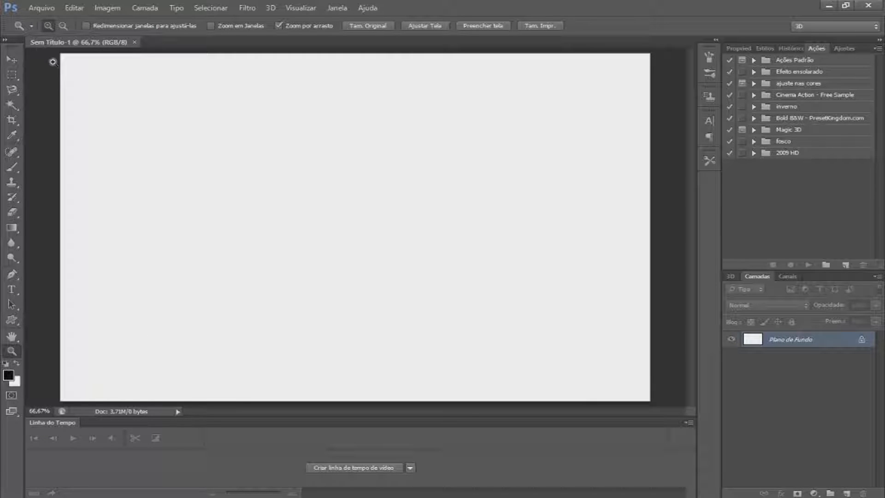
right_click(556, 156)
click(617, 162)
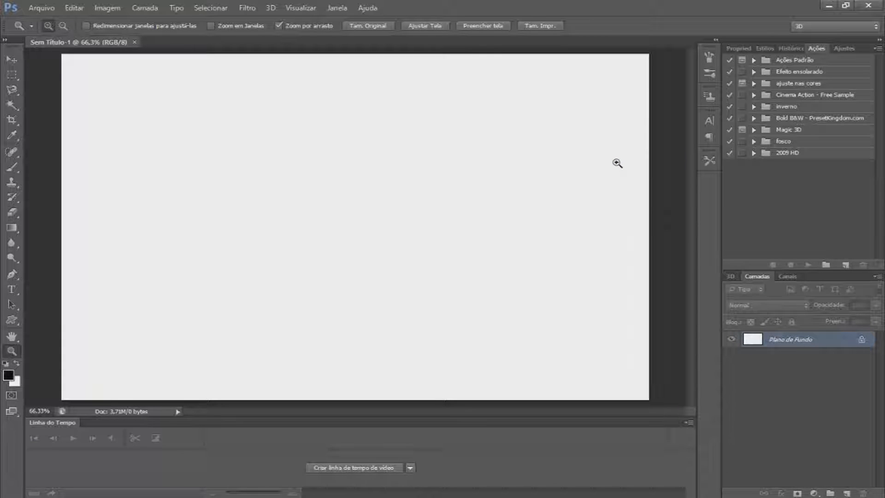
click(9, 57)
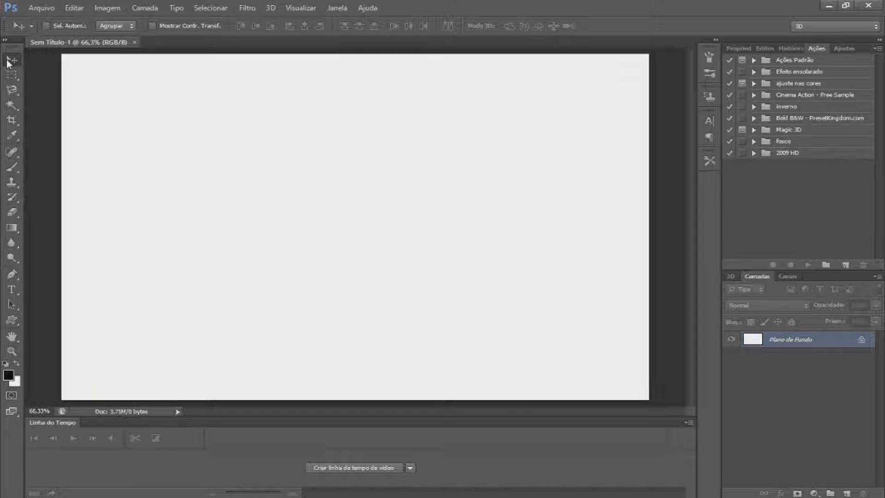
drag(555, 234, 496, 247)
click(448, 198)
double_click(847, 341)
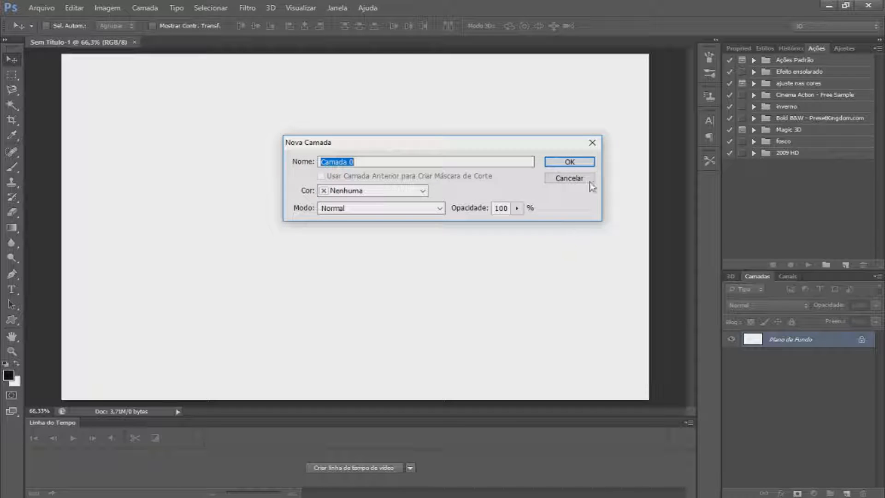
click(576, 161)
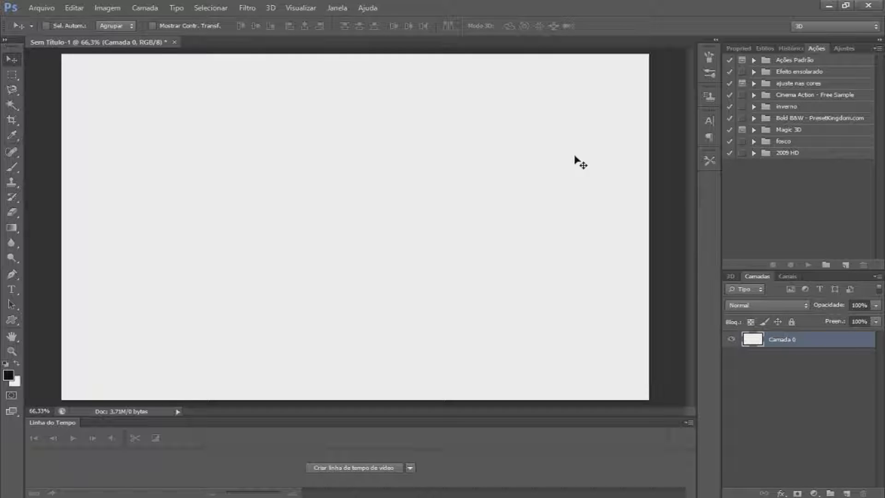
Add a new empty layer and delete it again
mouse_move(575, 157)
mouse_down()
mouse_move(421, 152)
mouse_move(582, 229)
mouse_move(447, 198)
mouse_move(466, 227)
mouse_move(496, 235)
mouse_move(555, 229)
mouse_move(588, 160)
mouse_move(565, 147)
mouse_move(574, 159)
mouse_up()
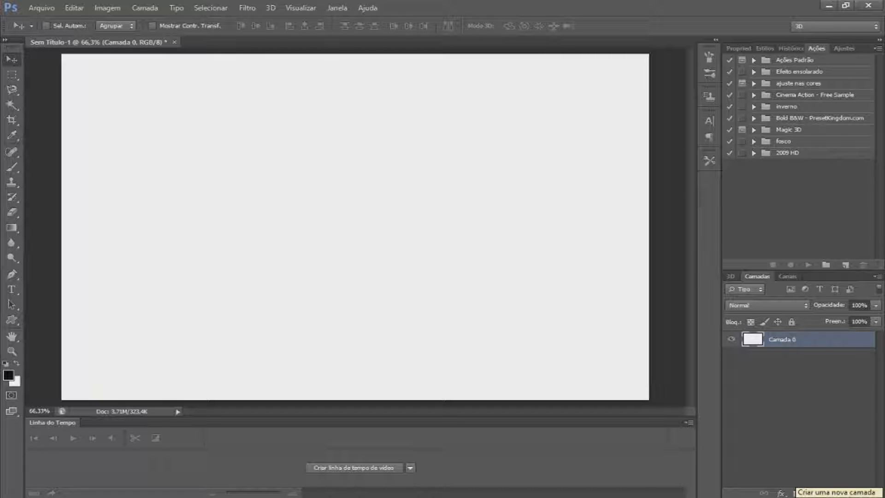
click(846, 493)
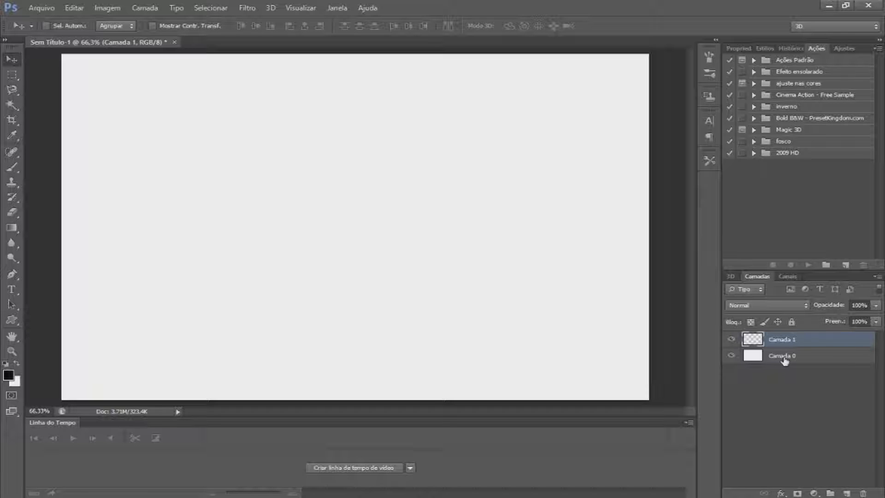
key(Delete)
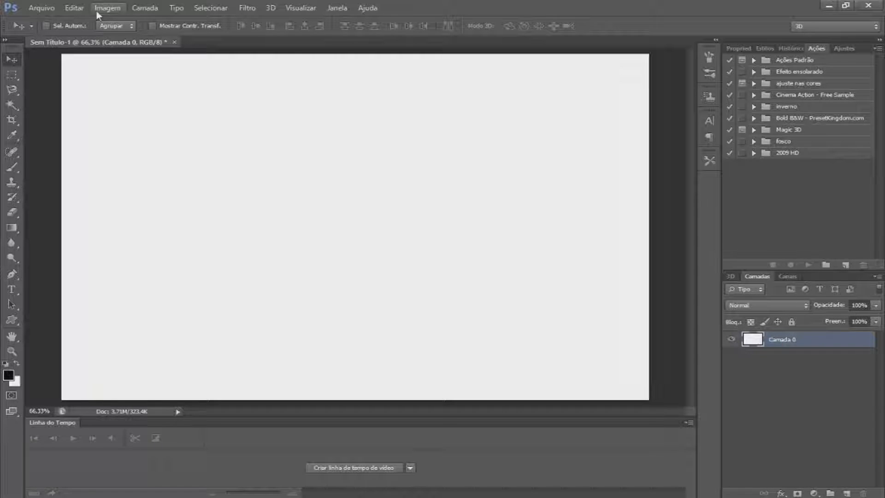
Draw a rectangular selection in the upper middle of the canvas with the Rectangular Marquee tool
click(11, 60)
mouse_move(283, 158)
mouse_down()
mouse_move(229, 133)
mouse_move(308, 158)
mouse_move(285, 156)
mouse_up()
click(12, 73)
click(14, 88)
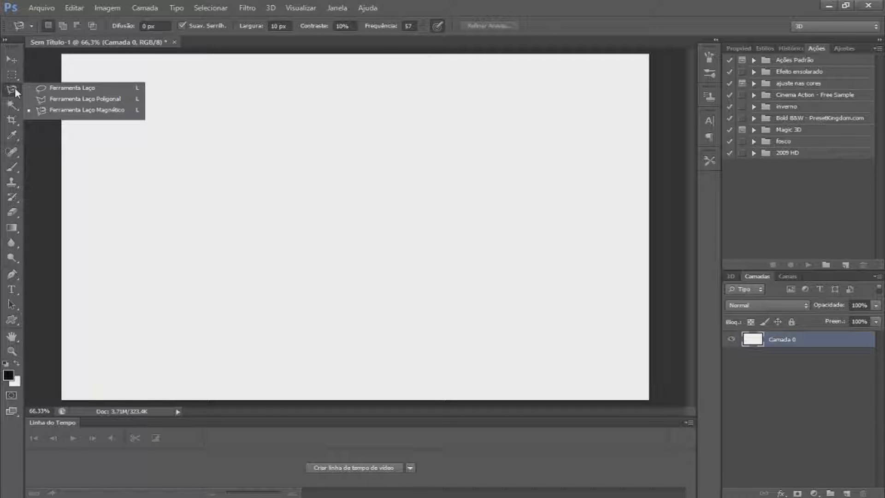
click(15, 103)
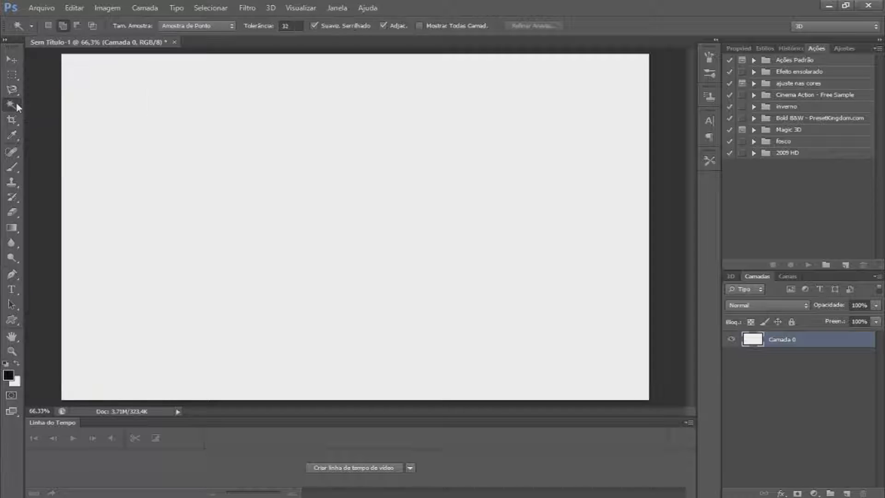
click(16, 80)
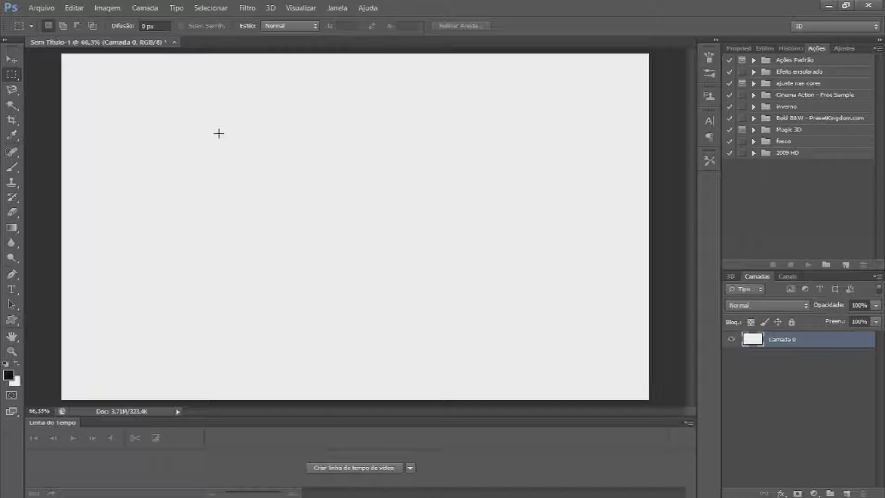
drag(225, 95, 524, 287)
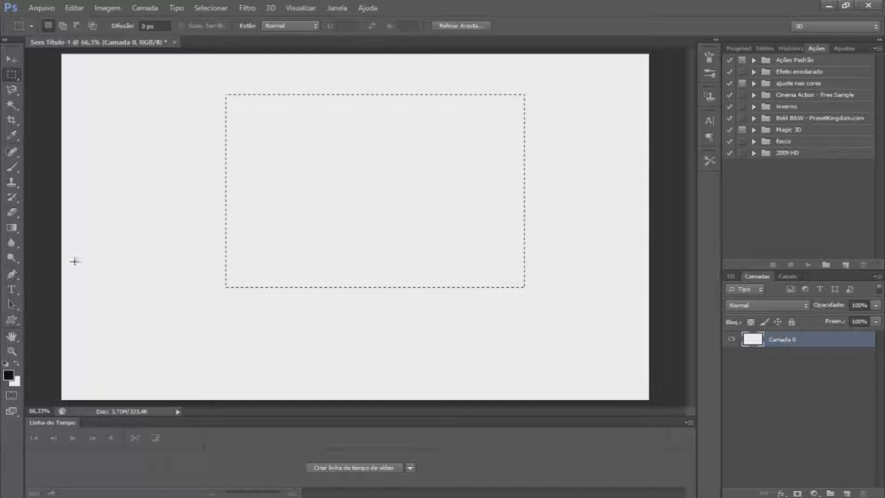
Paint the selection black with the Brush tool at size 175, then delete the painted area
click(12, 167)
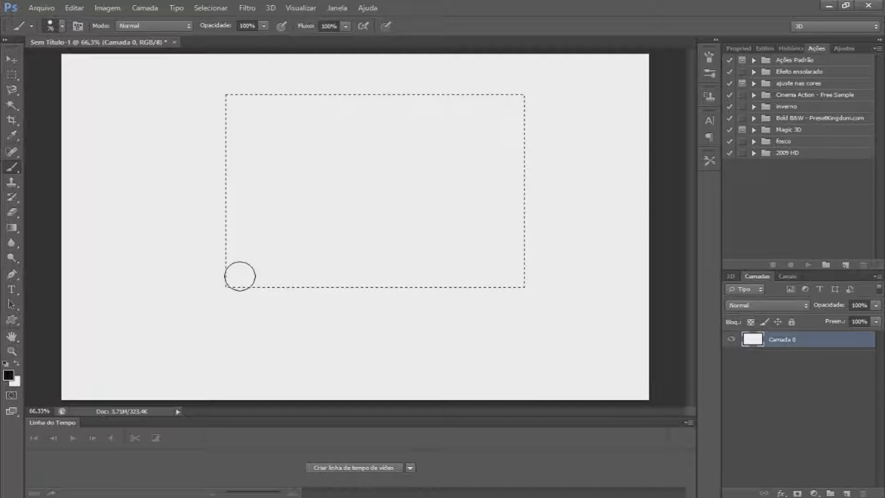
key(bracketright)
key(bracketright)
key(bracketright)
key(bracketright)
key(bracketright)
key(bracketright)
mouse_move(239, 277)
mouse_down()
mouse_move(552, 285)
mouse_move(497, 112)
mouse_move(223, 113)
mouse_move(270, 154)
mouse_up()
drag(344, 204, 367, 213)
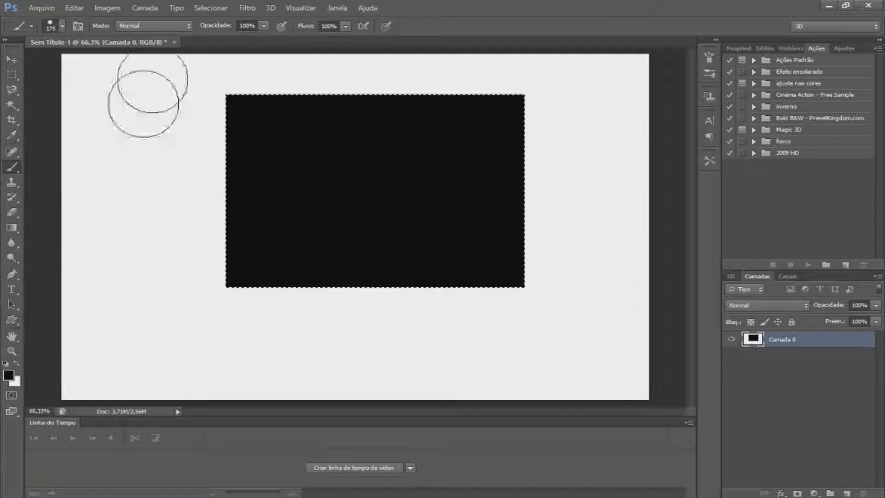
key(Delete)
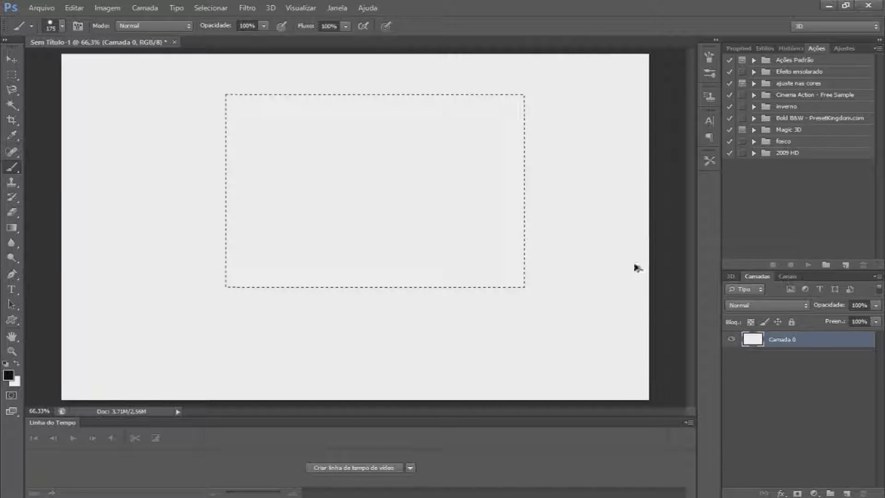
Invert the rectangular selection with the Rectangular Marquee tool active
click(11, 76)
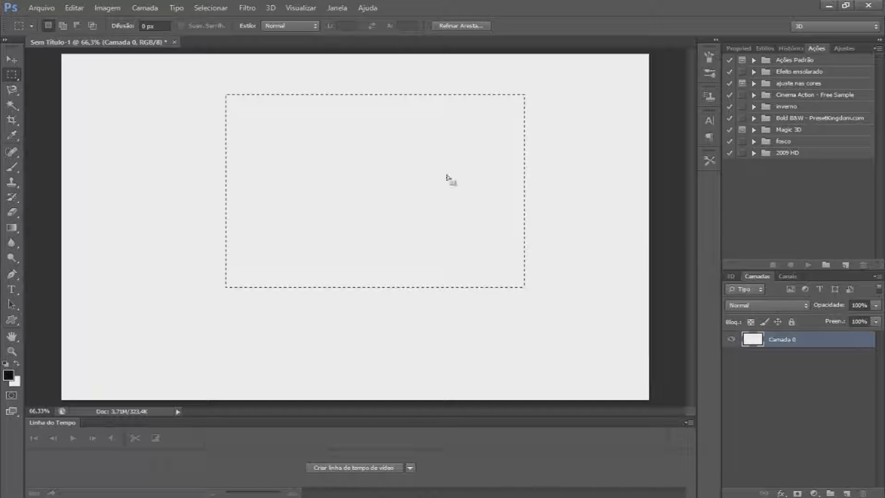
right_click(377, 129)
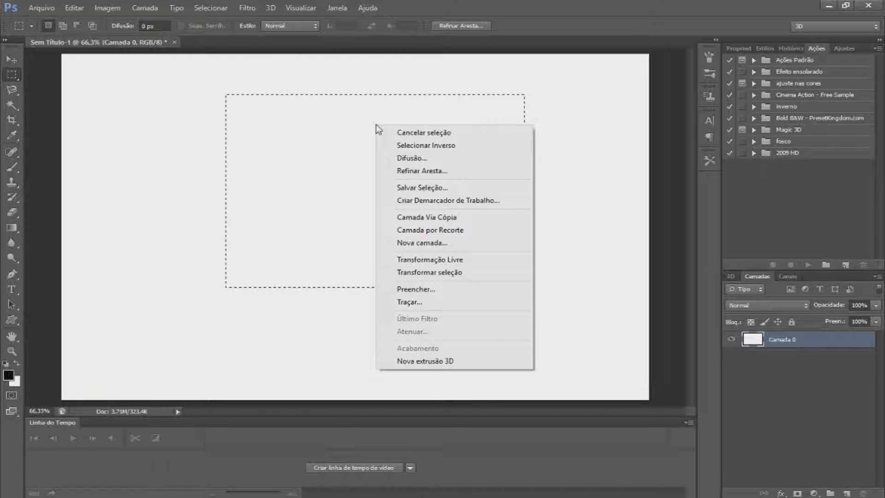
click(397, 148)
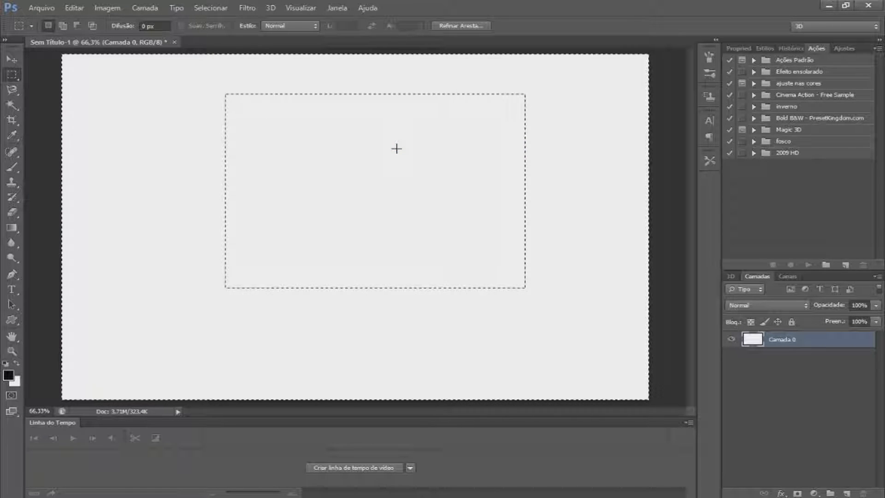
Paint a brush stroke across the inverted selection, undo the stroke and deselect everything
click(11, 167)
mouse_move(433, 178)
mouse_down()
mouse_move(491, 272)
mouse_move(288, 242)
mouse_move(135, 102)
mouse_move(152, 303)
mouse_move(576, 372)
mouse_move(615, 351)
mouse_move(667, 286)
mouse_move(620, 305)
mouse_move(533, 175)
mouse_move(218, 113)
mouse_move(233, 227)
mouse_move(180, 271)
mouse_up()
key(ctrl+z)
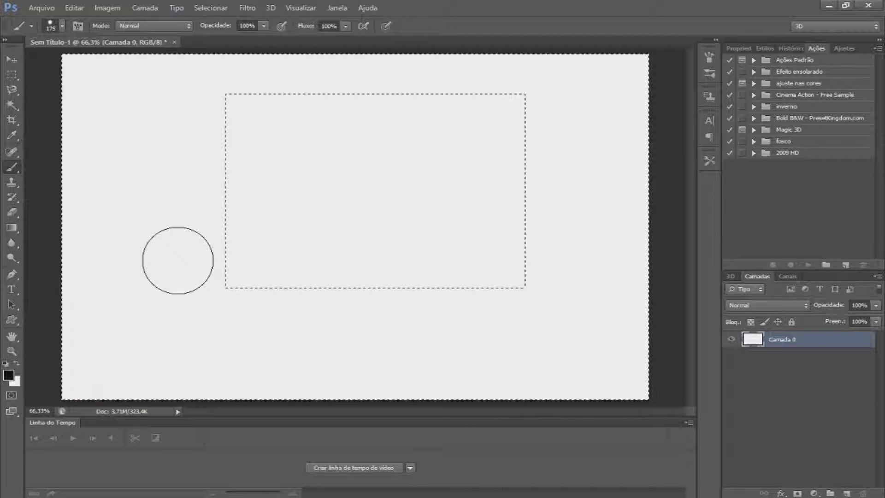
key(ctrl+d)
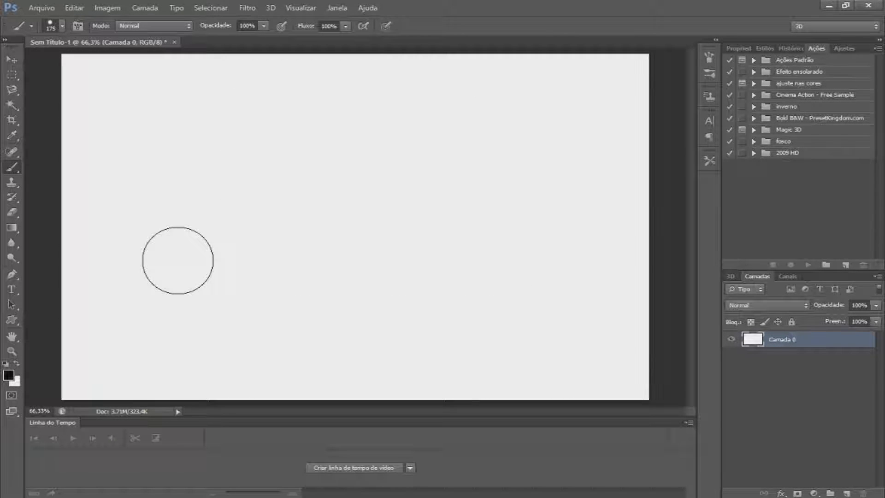
Open the Sem Título-1 image file and move the drawing into the document as a new layer
click(12, 59)
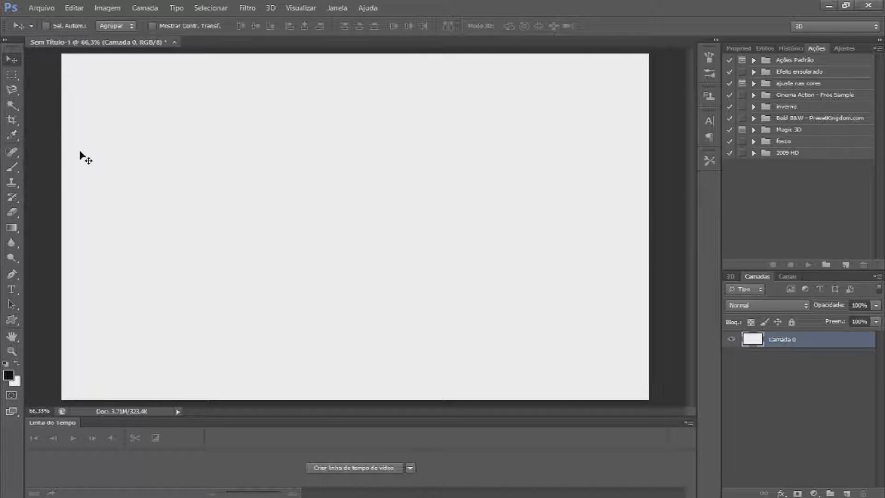
click(40, 8)
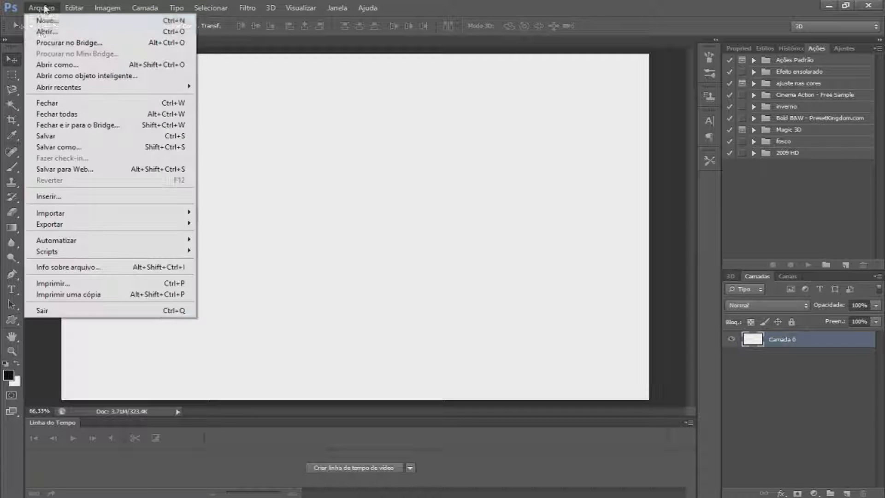
click(40, 30)
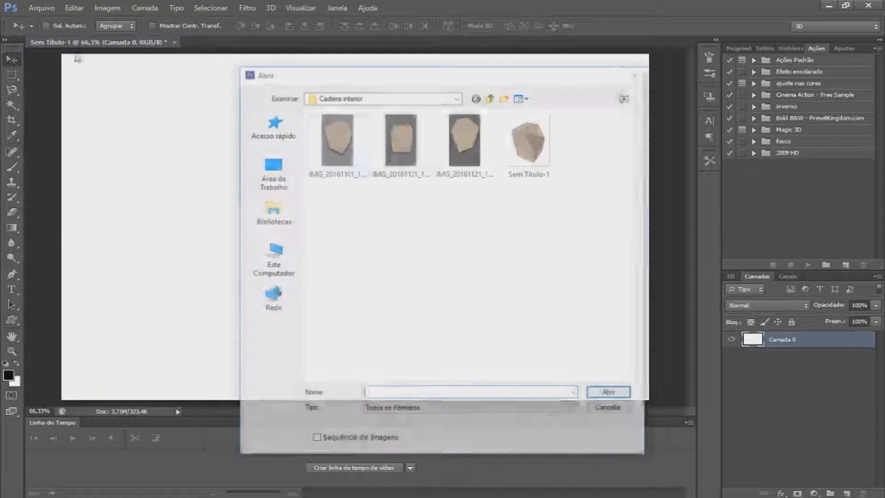
double_click(524, 145)
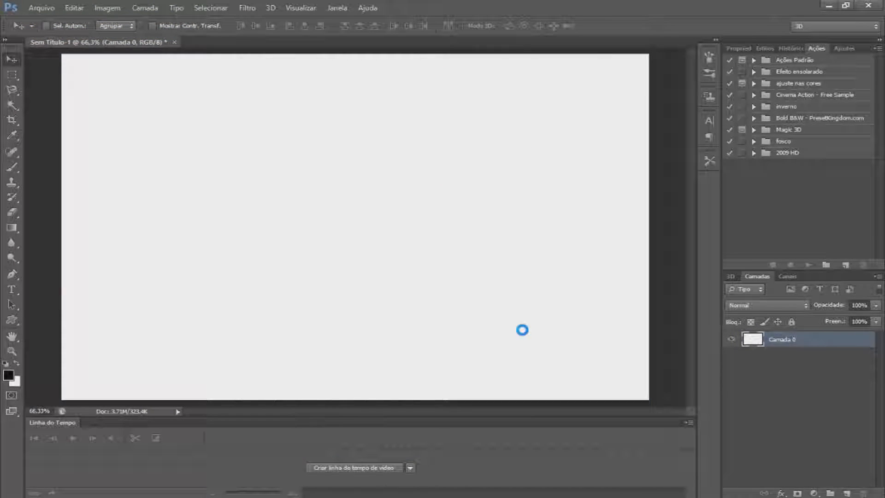
mouse_move(371, 226)
mouse_down()
mouse_move(158, 48)
mouse_move(376, 195)
mouse_move(383, 209)
mouse_up()
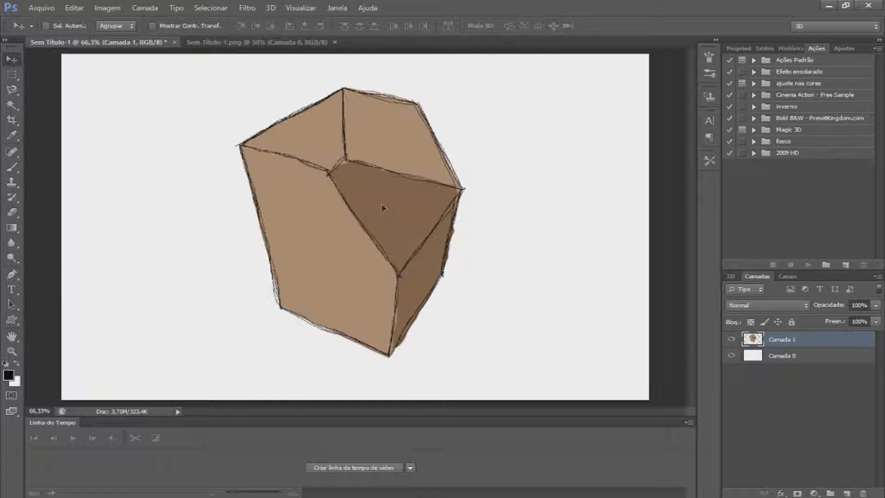
Toggle the visibility of the background and drawing layers several times and hide the background layer
click(731, 355)
click(828, 364)
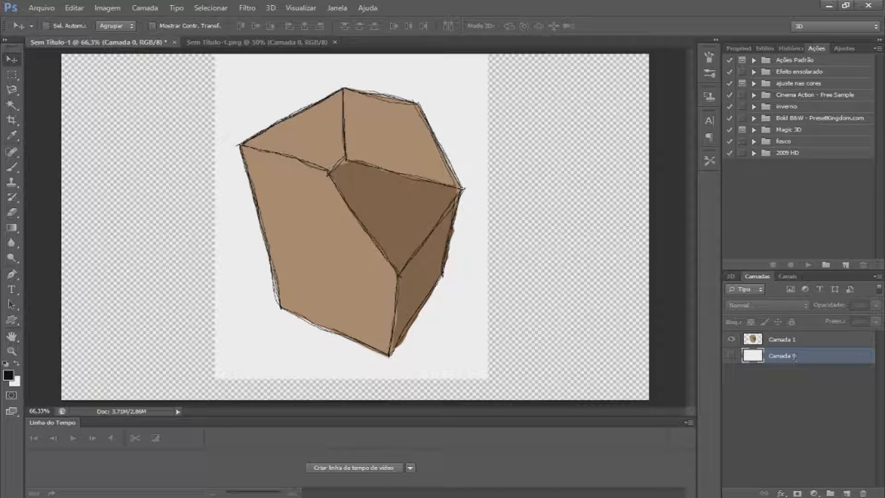
click(733, 357)
click(731, 355)
click(731, 339)
click(731, 356)
click(731, 339)
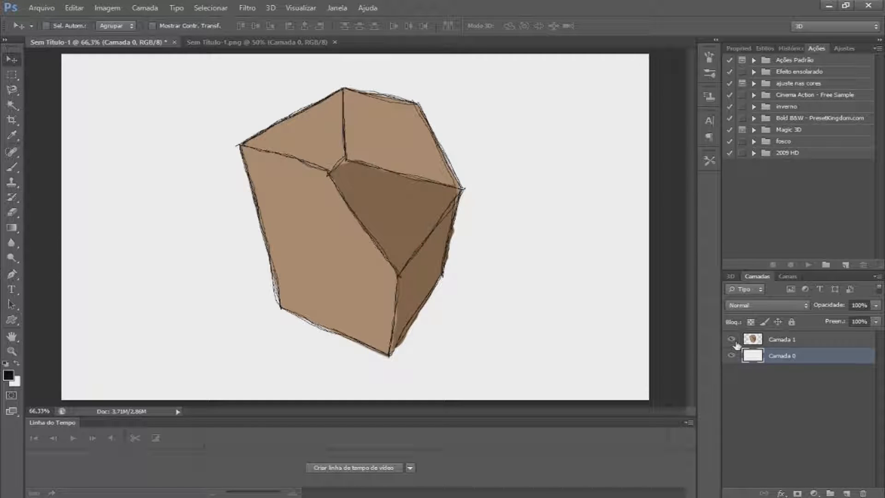
click(731, 339)
click(731, 339)
click(732, 355)
Select the drawing layer and move the drawing slightly down on the canvas with the Move tool
drag(452, 253, 450, 280)
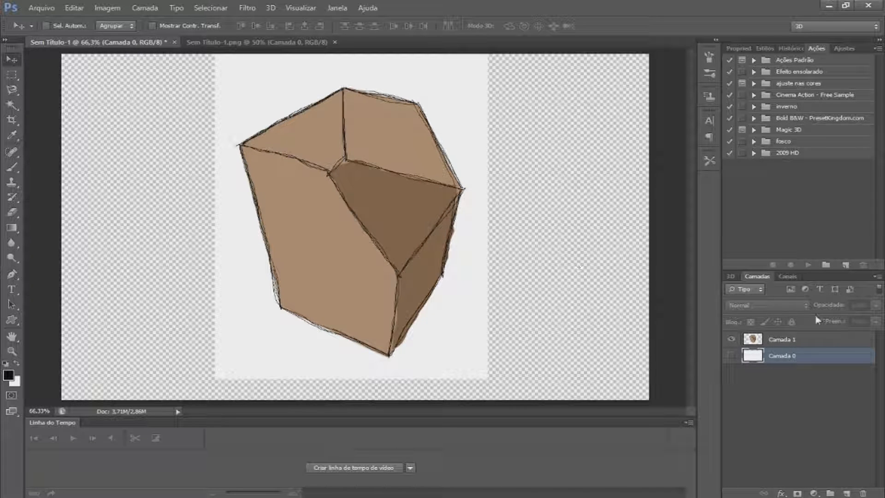
click(732, 356)
drag(581, 338, 587, 313)
click(732, 355)
click(792, 340)
drag(451, 272, 443, 290)
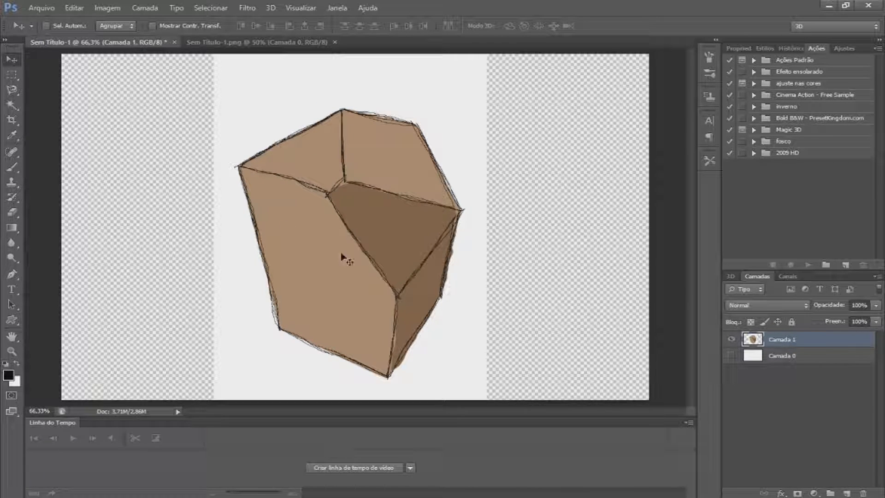
Trace a selection around the drawing's outline with the Polygonal Lasso tool
click(12, 92)
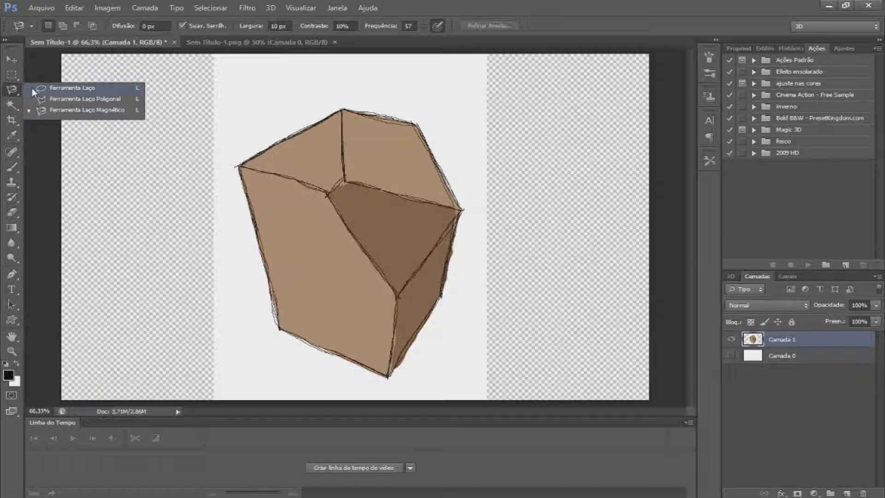
click(41, 98)
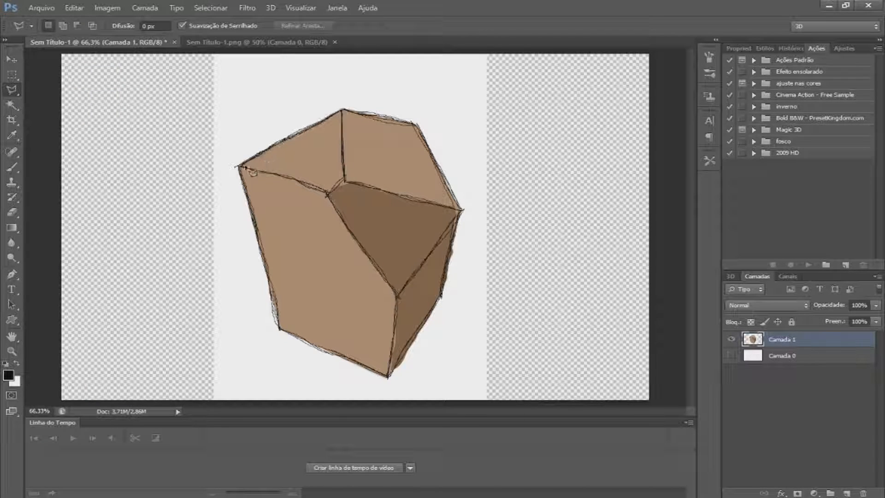
click(238, 167)
click(280, 330)
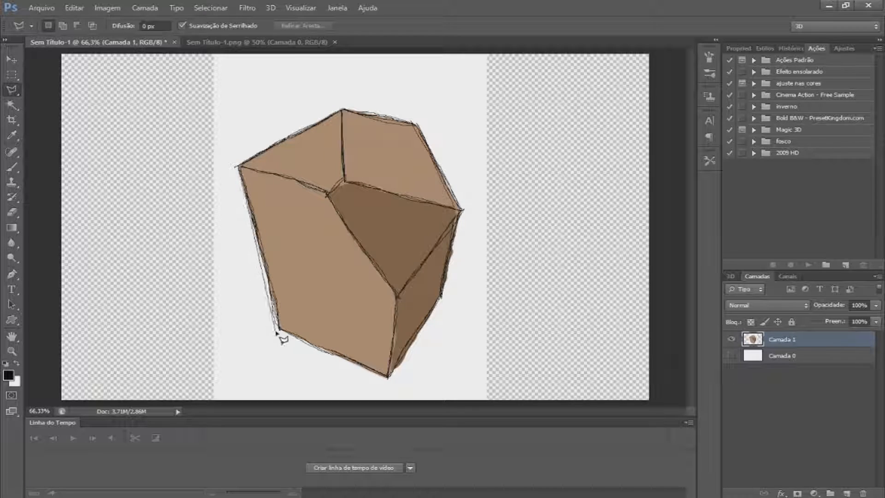
click(388, 377)
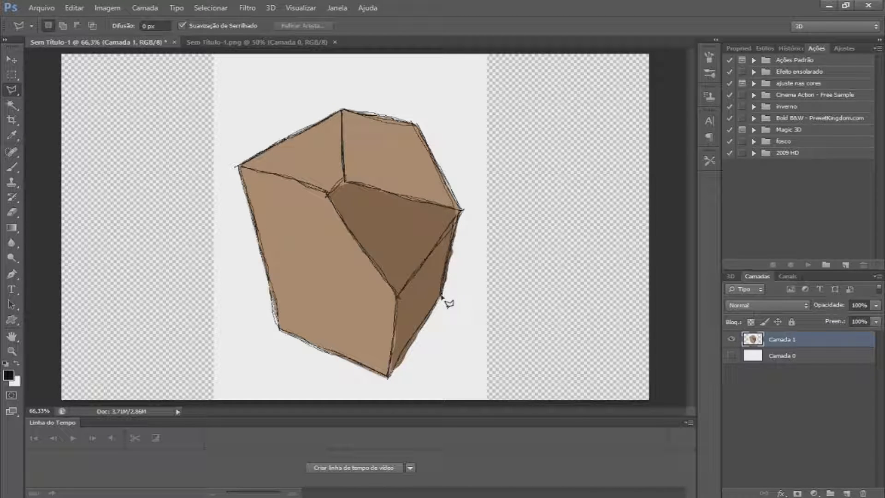
click(460, 210)
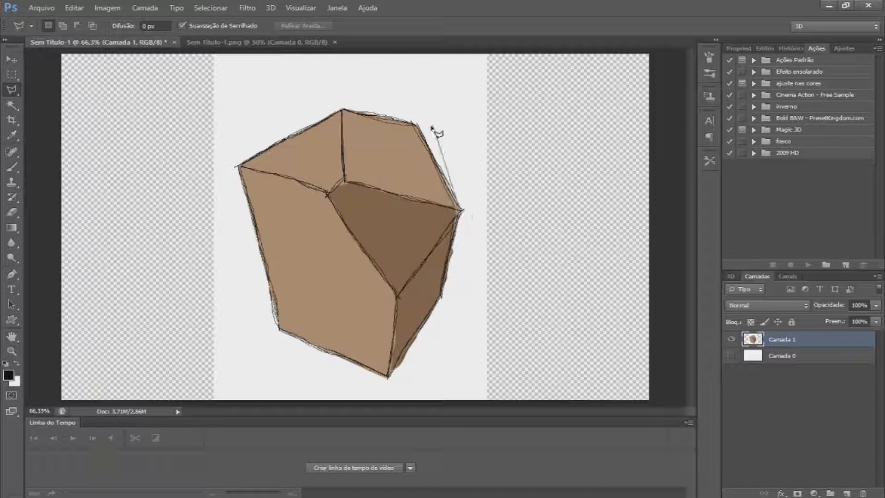
click(417, 123)
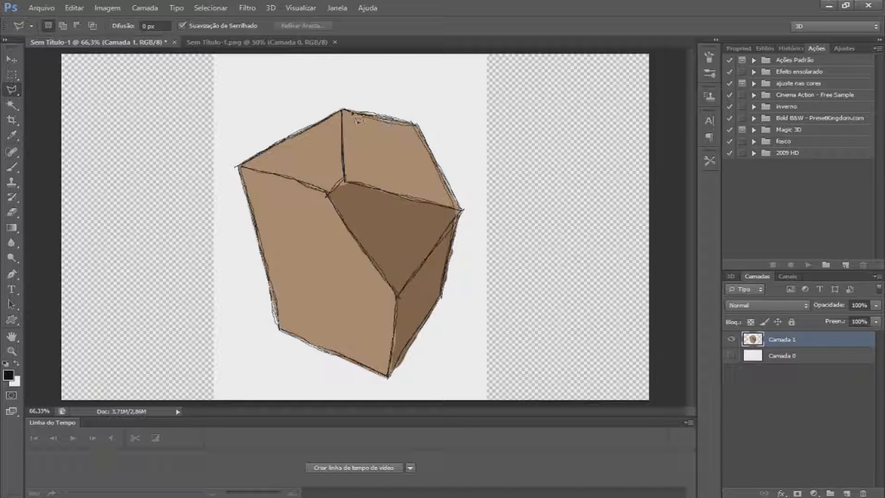
click(344, 113)
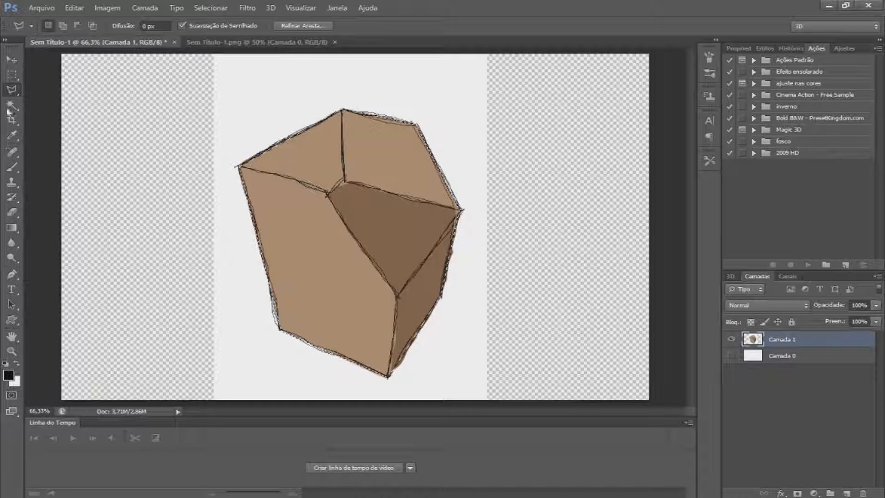
Invert the selection and erase the white background around the drawing with the Eraser, then undo the erasure
right_click(314, 193)
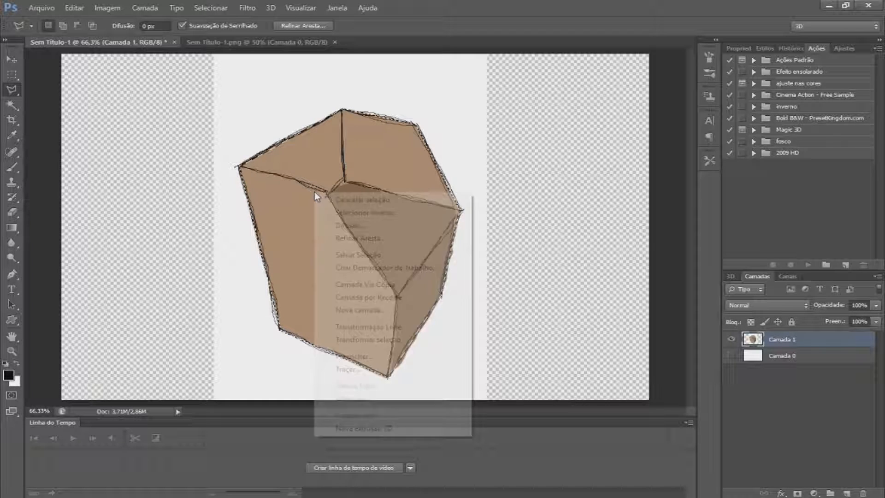
click(369, 213)
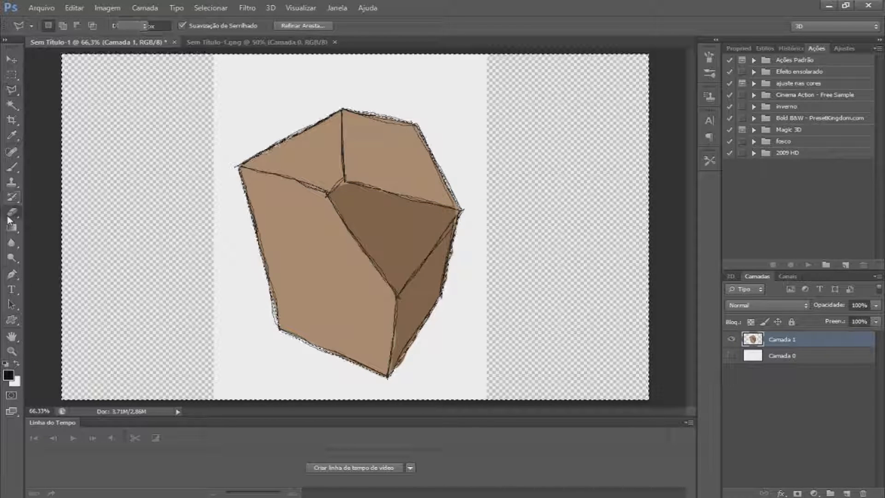
click(11, 213)
mouse_move(438, 134)
mouse_down()
mouse_move(143, 75)
mouse_move(306, 88)
mouse_move(470, 242)
mouse_move(468, 346)
mouse_move(369, 369)
mouse_move(283, 369)
mouse_move(350, 277)
mouse_move(277, 148)
mouse_up()
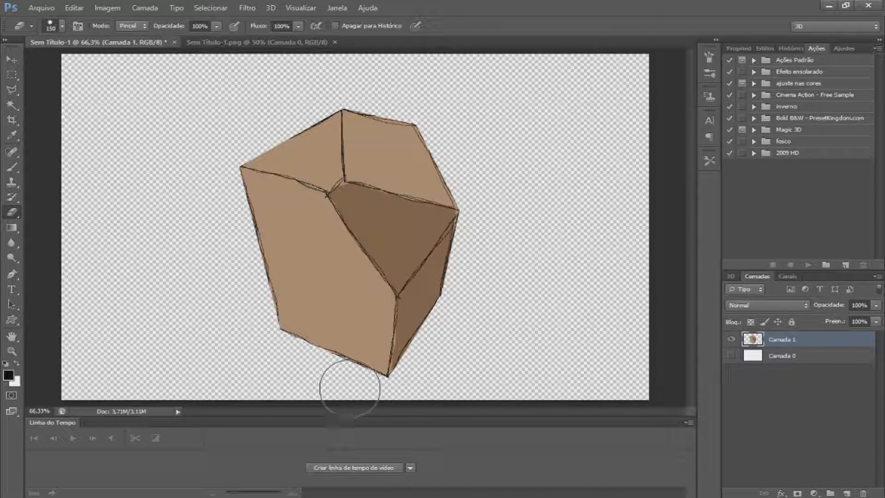
key(ctrl+z)
Select the drawing's left faces with the Quick Selection tool in add-to-selection mode
click(15, 106)
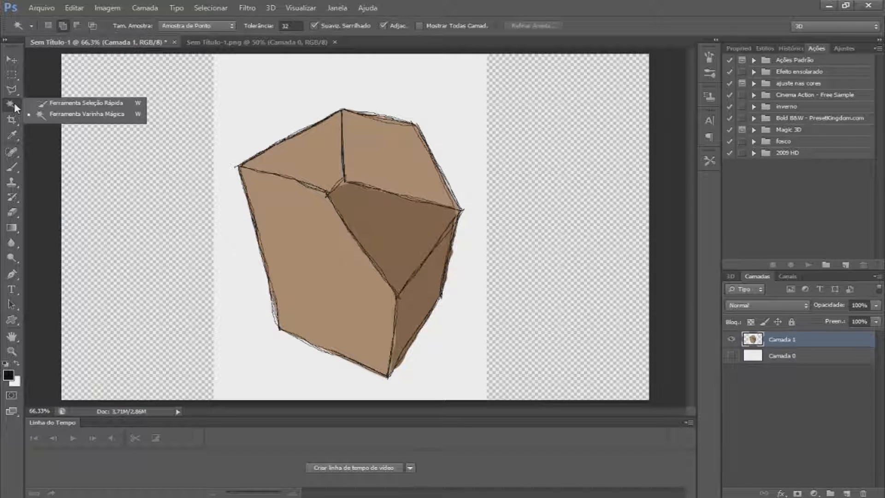
click(64, 103)
click(68, 26)
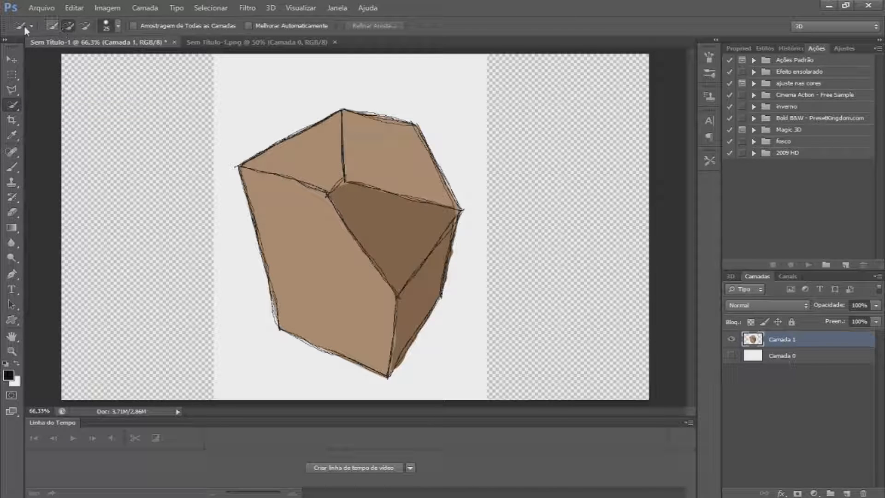
mouse_move(302, 148)
mouse_down()
mouse_move(375, 168)
mouse_move(332, 154)
mouse_move(310, 241)
mouse_move(371, 275)
mouse_up()
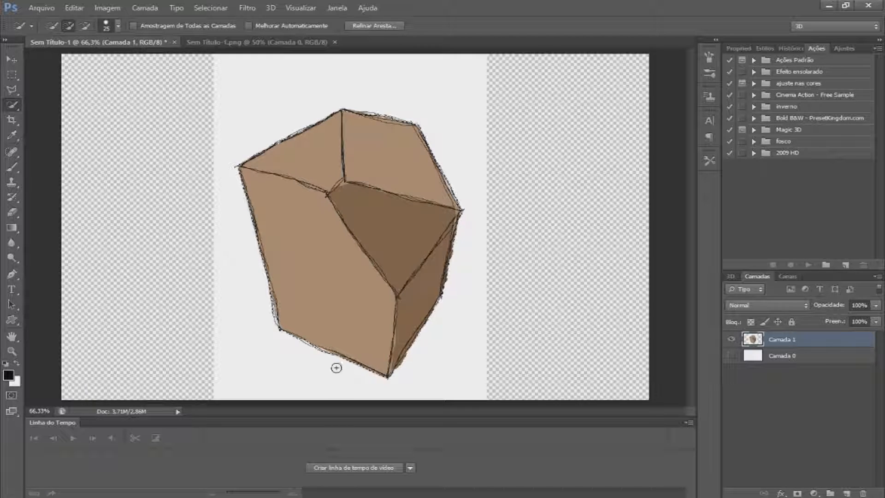
Invert the quick selection and then deselect everything
right_click(277, 185)
click(307, 208)
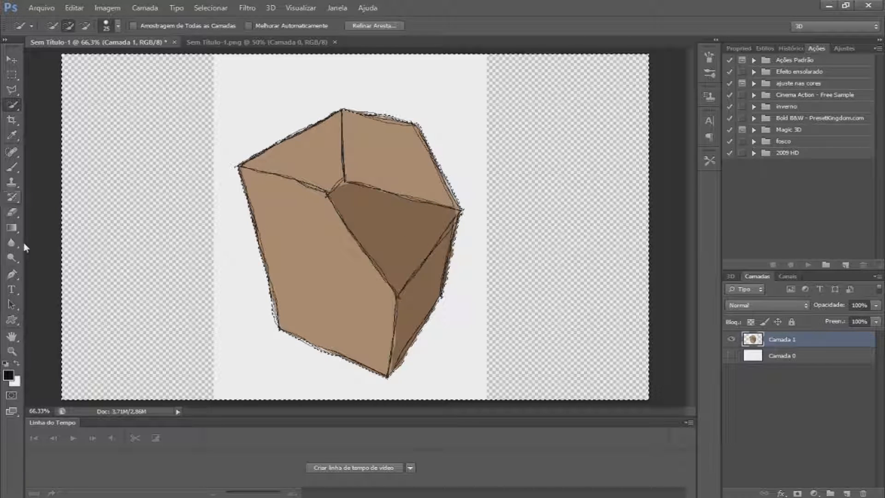
key(ctrl+d)
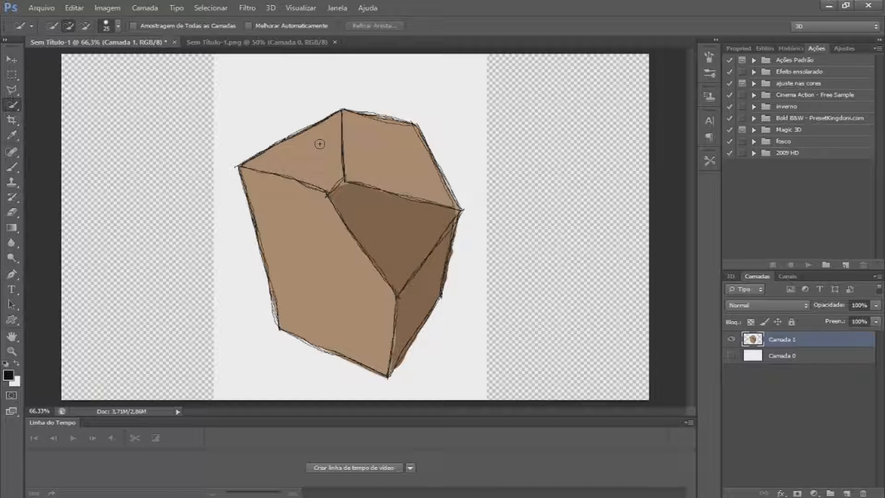
Try cropping the canvas from its upper-right corner with the Crop tool without applying the crop
click(13, 118)
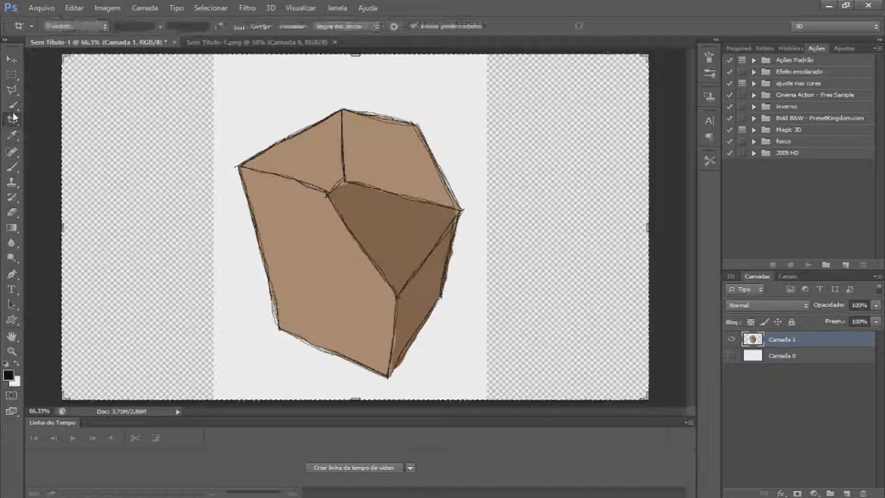
right_click(10, 121)
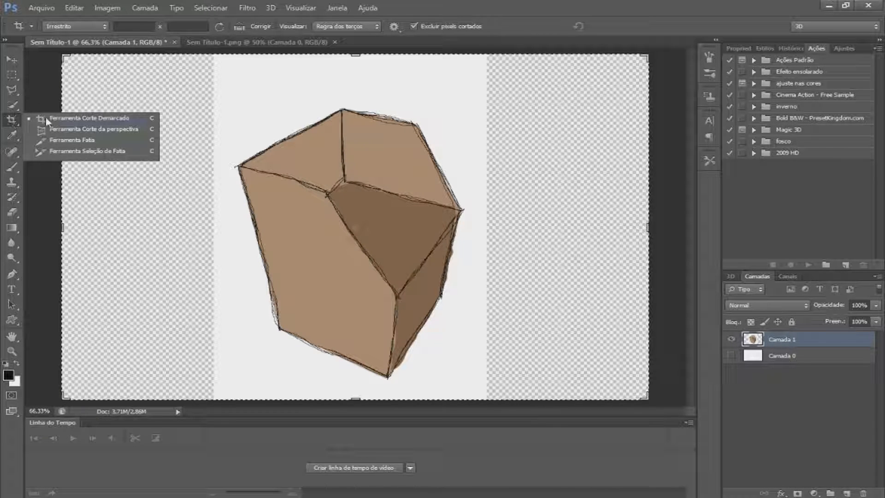
click(15, 118)
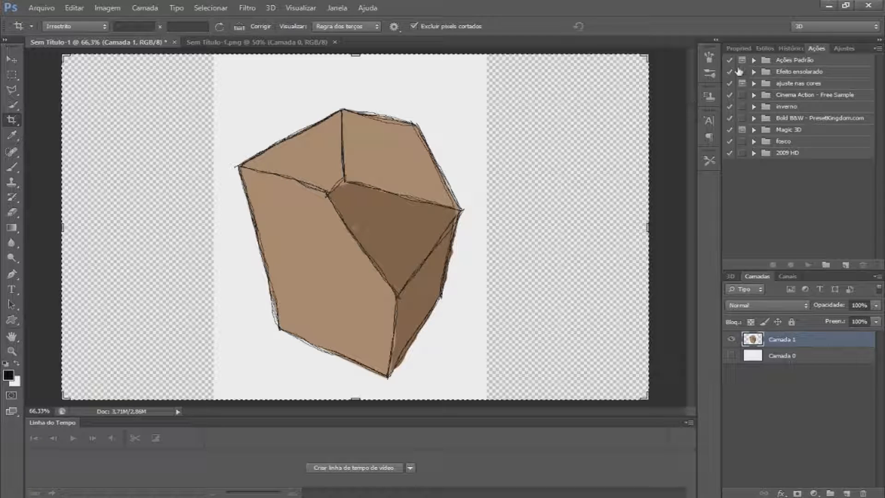
drag(647, 55, 527, 139)
click(14, 138)
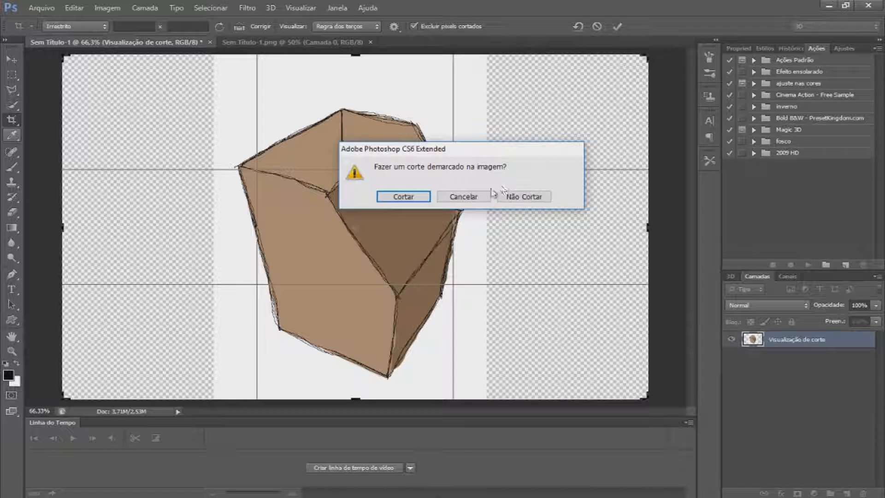
click(462, 196)
click(21, 139)
click(459, 197)
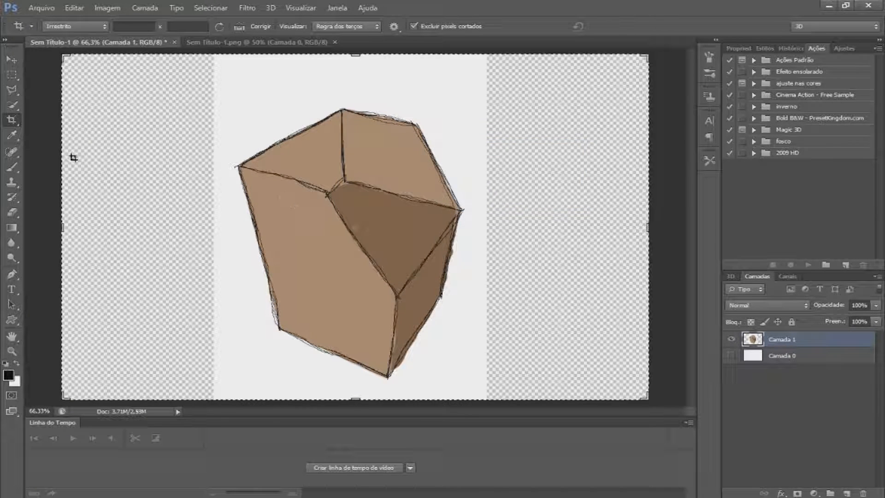
Sample a brown colour from the drawing with the Eyedropper tool and switch to the Brush tool
click(12, 140)
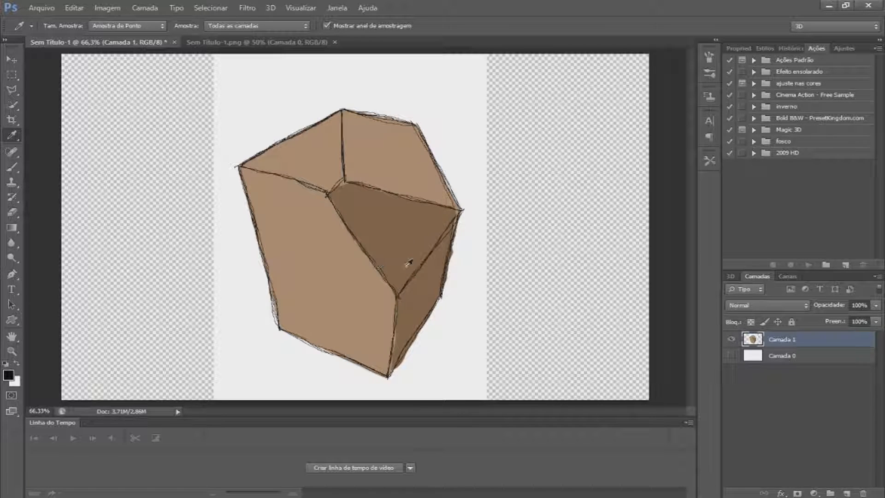
click(393, 178)
click(294, 234)
click(425, 306)
click(14, 168)
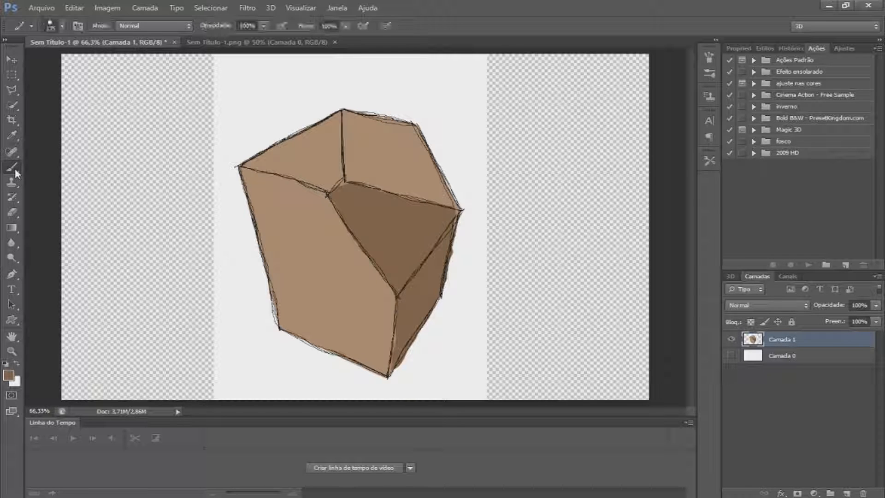
Try the Pencil tool and browse its brush presets, then return to the Brush tool
right_click(14, 168)
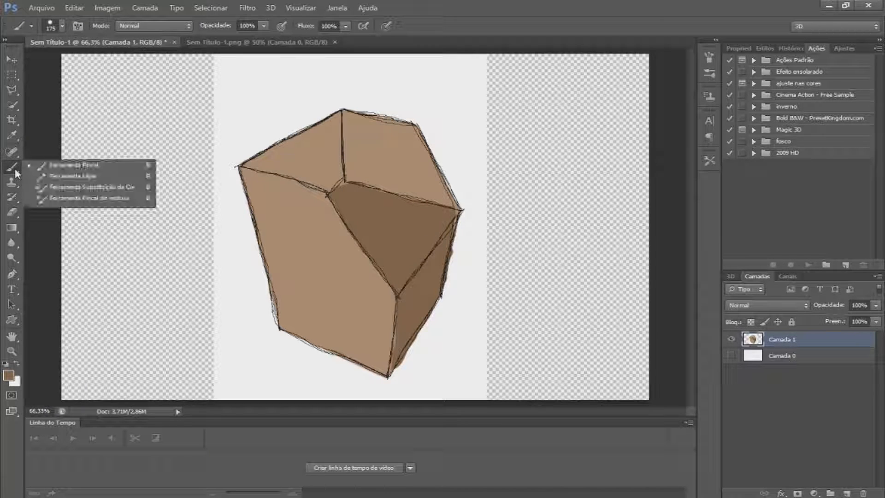
click(73, 176)
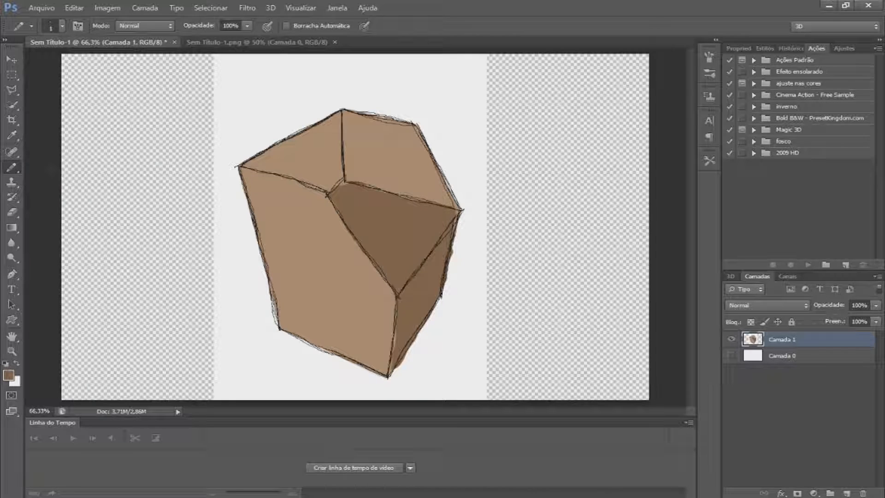
click(62, 26)
scroll(120, 152, down, 3)
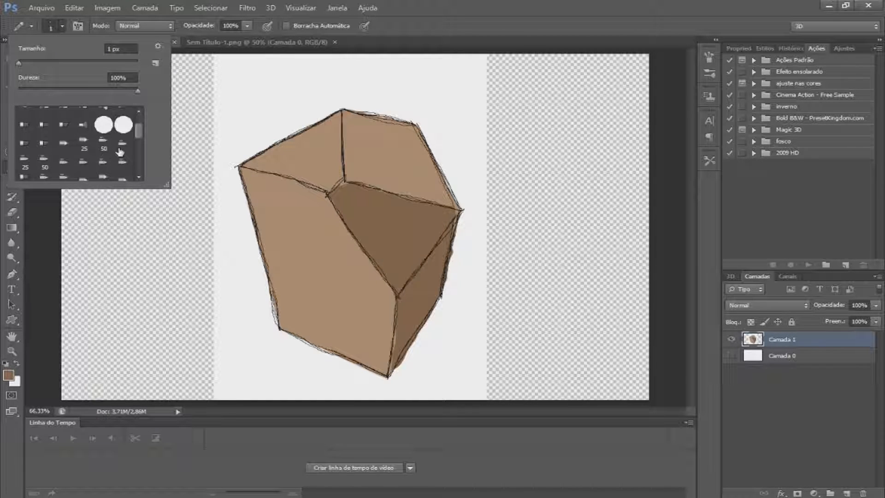
scroll(120, 152, up, 2)
click(62, 28)
right_click(17, 166)
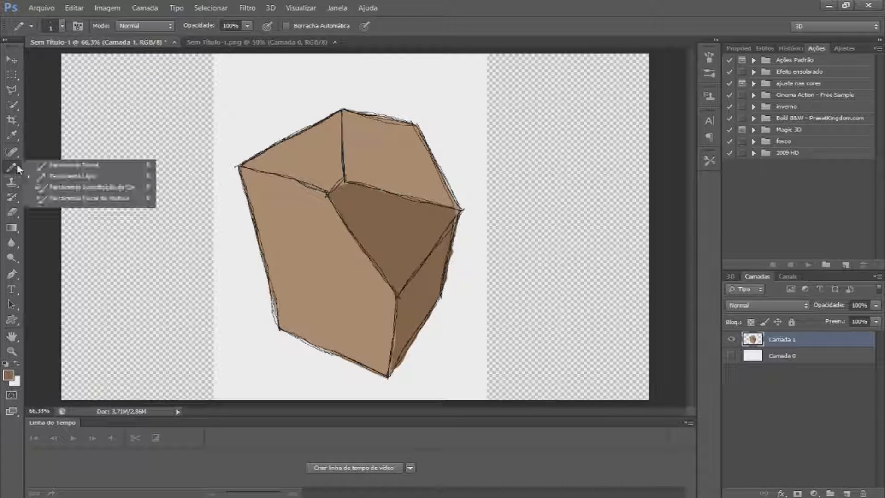
click(74, 165)
Show the background layer Camada 0, hide Camada 1 and make Camada 0 the active layer
click(730, 355)
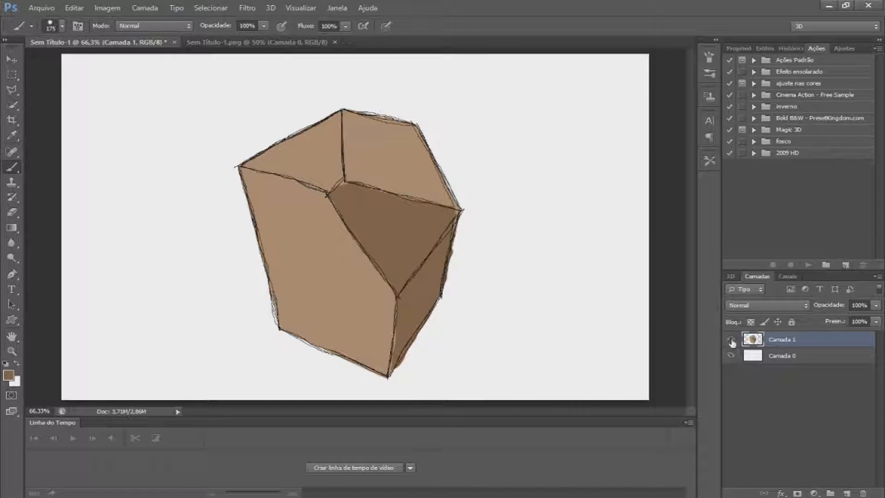
click(731, 339)
click(824, 360)
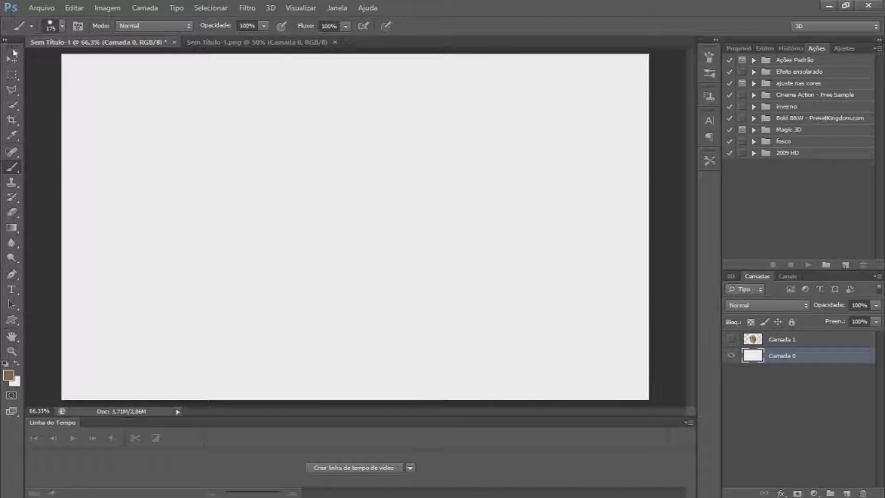
Browse the brush presets and set the brush size to 200 px
click(62, 27)
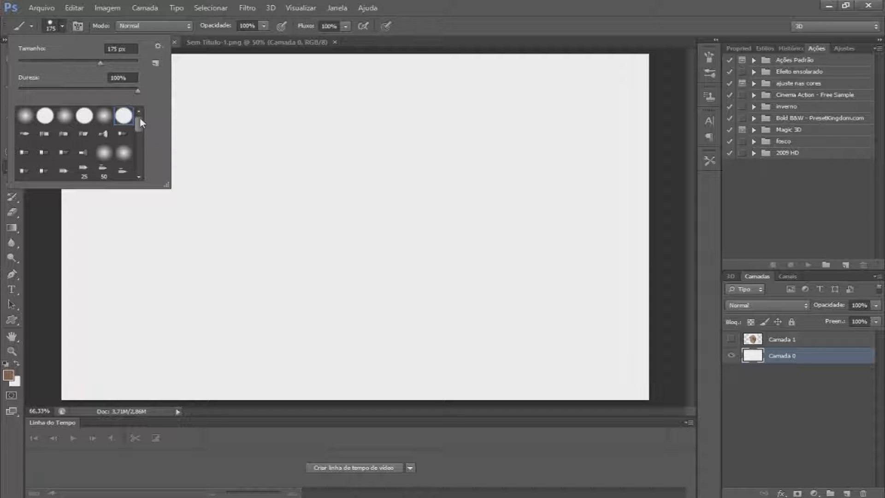
mouse_move(140, 129)
mouse_down()
mouse_move(151, 160)
mouse_move(134, 157)
mouse_up()
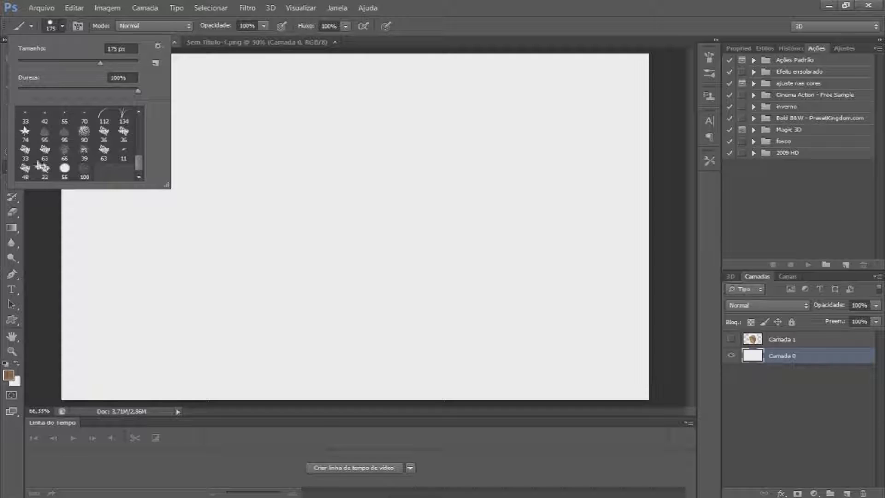
drag(138, 165, 138, 115)
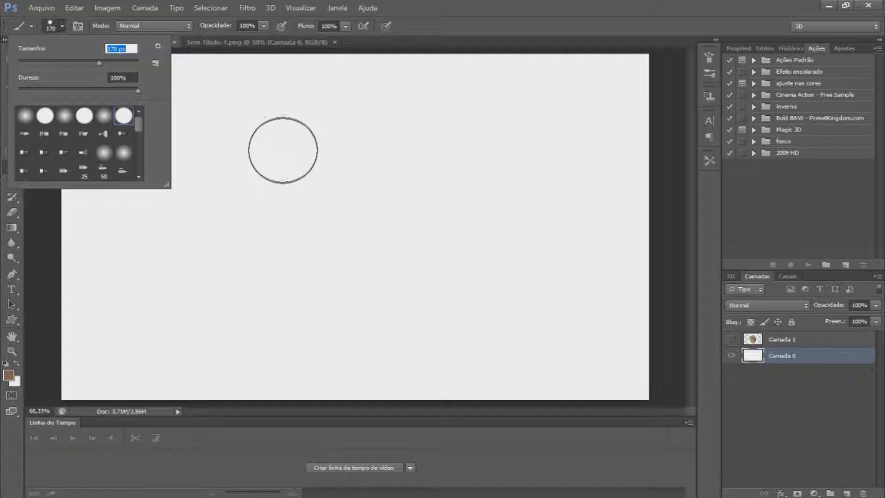
click(122, 63)
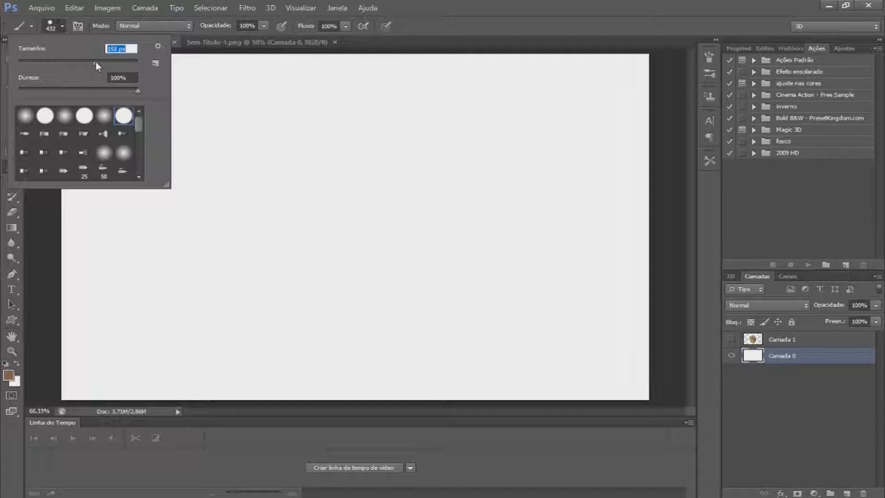
click(63, 25)
click(64, 25)
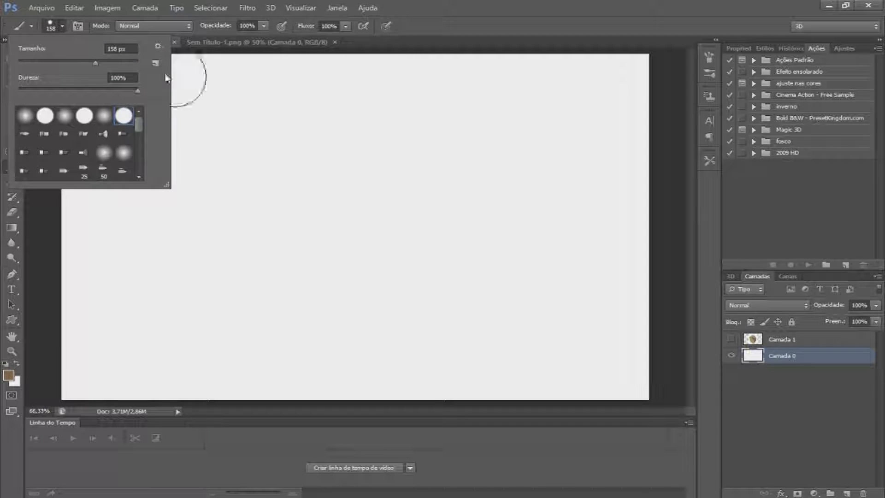
click(63, 26)
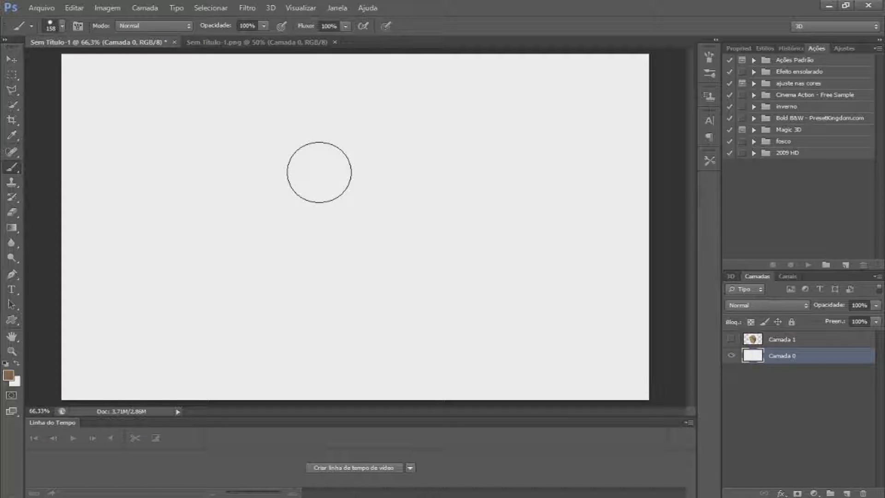
key(bracketleft)
key(bracketleft)
key(bracketleft)
key(bracketleft)
key(bracketleft)
key(bracketright)
key(bracketright)
key(bracketright)
key(bracketright)
key(bracketright)
key(bracketright)
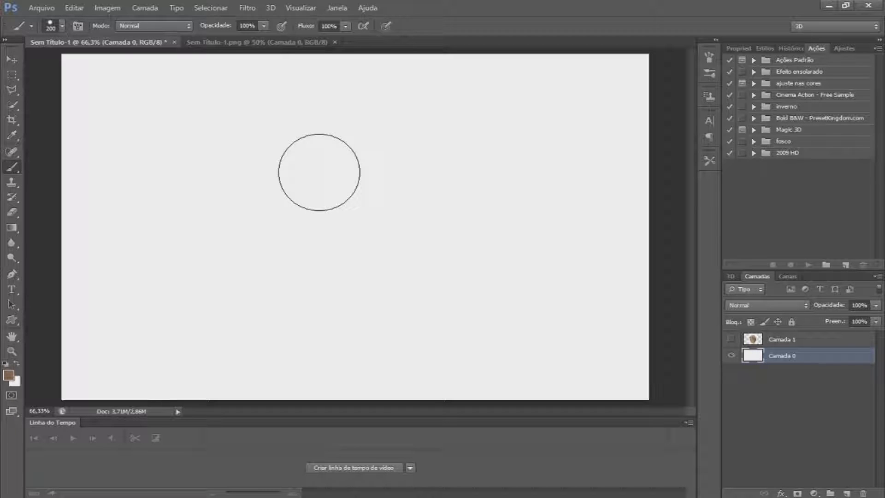
Lower the brush hardness to 57% and paint a brown horizontal test stroke, then undo it
click(62, 25)
drag(100, 88, 93, 87)
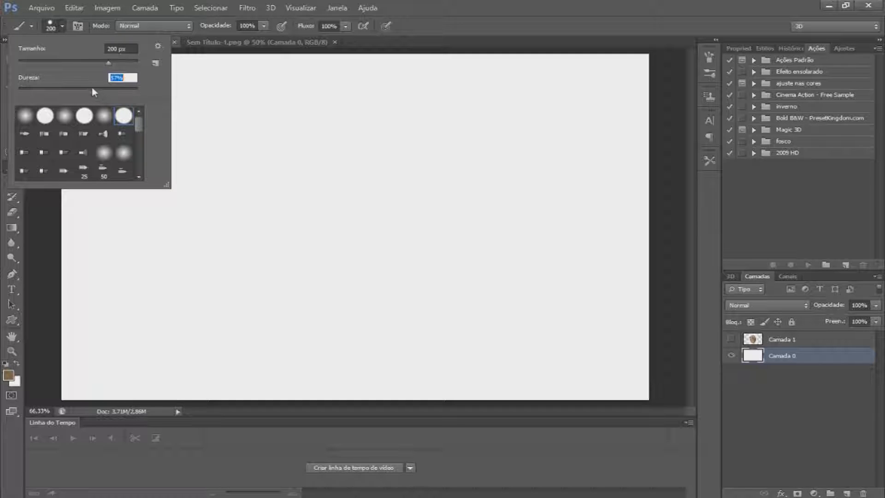
drag(299, 159, 495, 154)
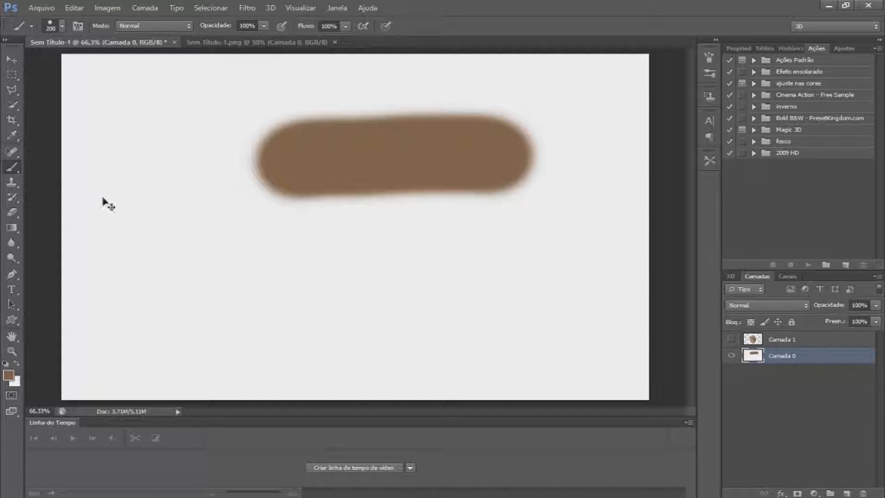
key(ctrl+z)
Paint another test stroke on the canvas and undo it
click(62, 25)
drag(257, 123, 381, 123)
key(ctrl+z)
Lower the brush opacity to 68%, paint a test stroke, undo it and restore 100% opacity
drag(227, 28, 212, 28)
drag(203, 102, 427, 112)
key(ctrl+z)
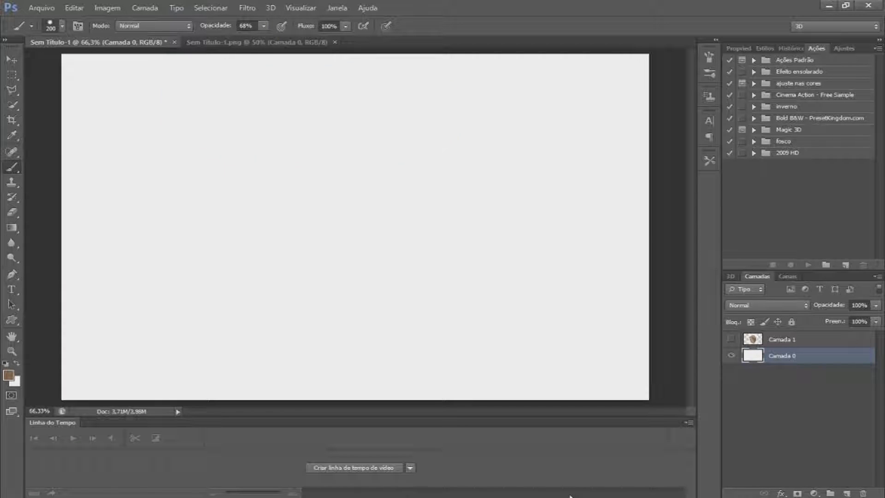
drag(218, 28, 257, 26)
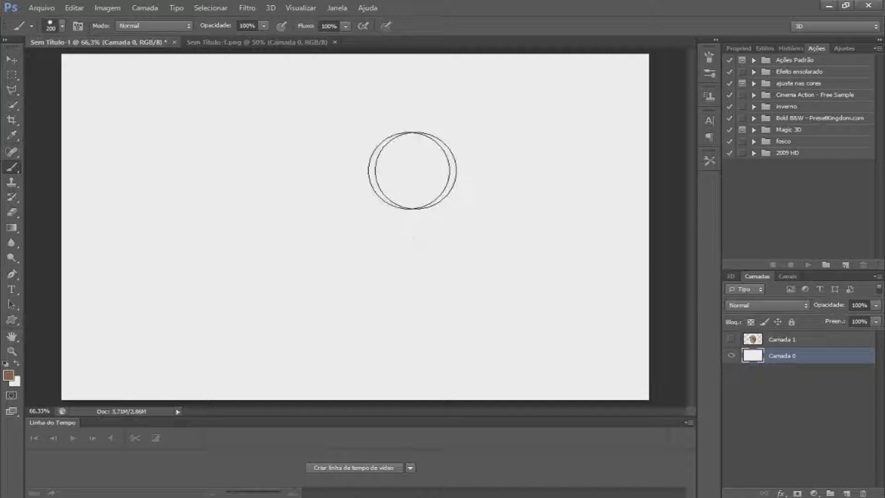
Reset the default black and white colours and paint a large black S-shaped stroke
click(5, 364)
mouse_move(523, 121)
mouse_down()
mouse_move(431, 124)
mouse_move(578, 268)
mouse_move(396, 318)
mouse_up()
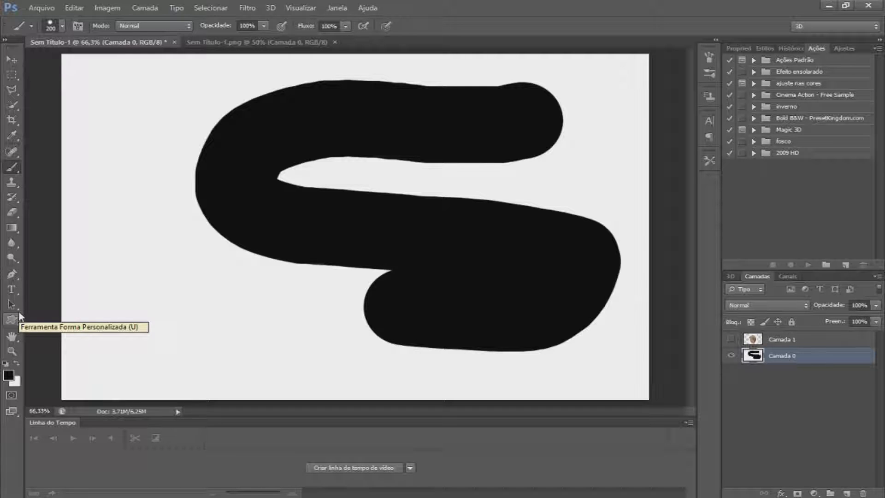
Erase parts of the black stroke with the Eraser tool, then step back through the history to an empty canvas
click(10, 212)
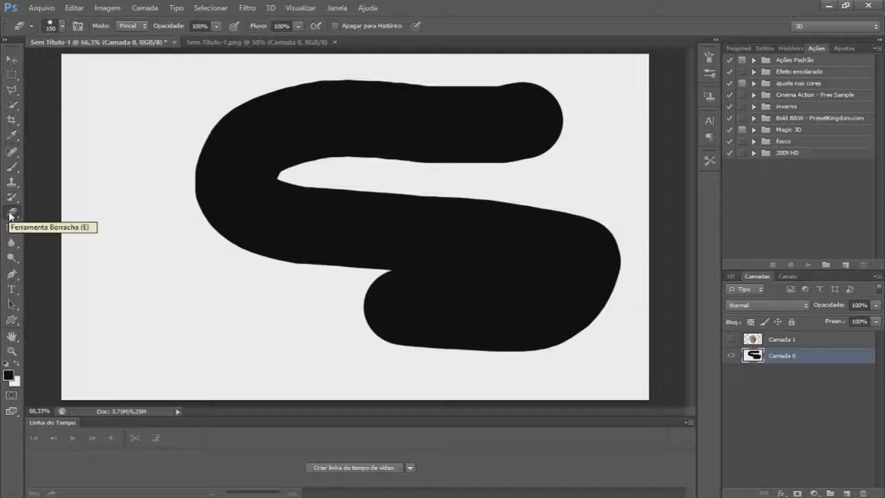
mouse_move(379, 325)
mouse_down()
mouse_move(569, 333)
mouse_move(529, 296)
mouse_move(511, 302)
mouse_up()
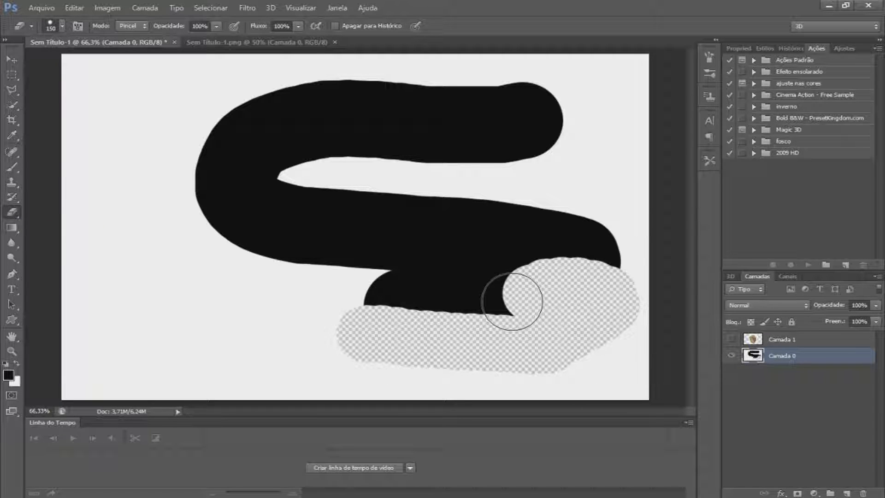
key(ctrl+z)
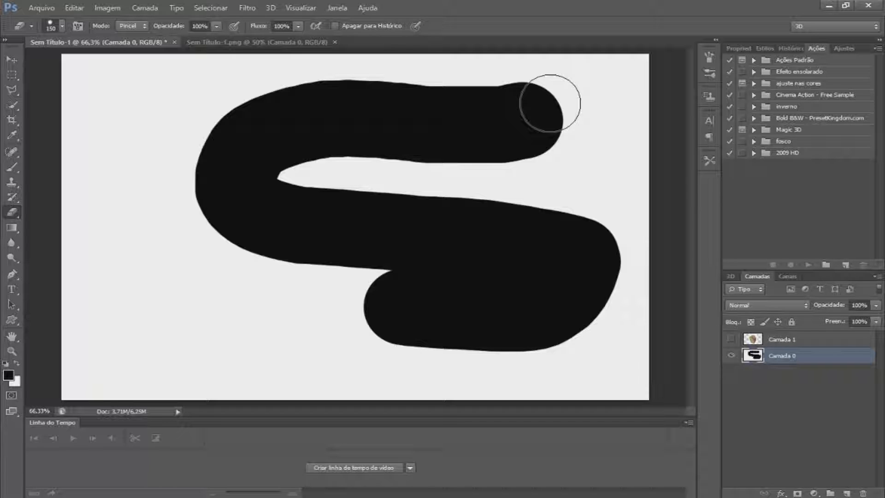
mouse_move(547, 102)
mouse_down()
mouse_move(478, 119)
mouse_move(258, 129)
mouse_move(226, 176)
mouse_move(250, 174)
mouse_up()
key(ctrl+z)
key(ctrl+alt+z)
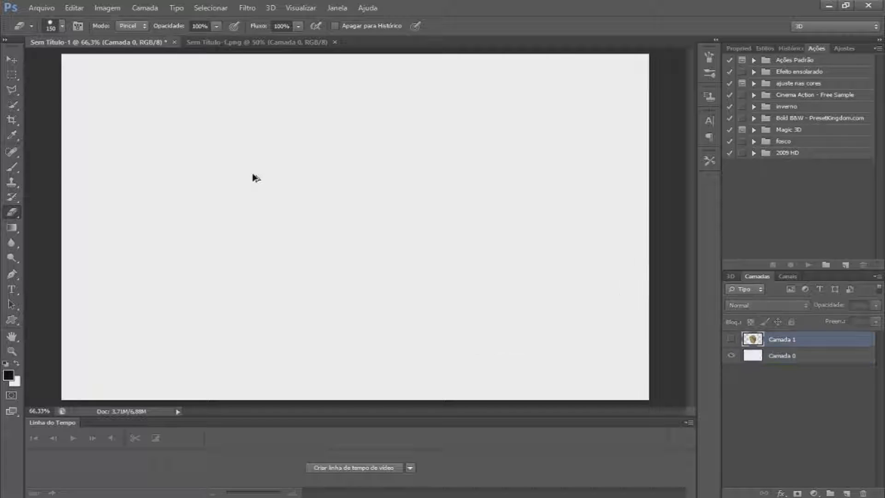
Add a new layer above Camada 0 and paint a large black stroke on it with the Brush tool
click(841, 353)
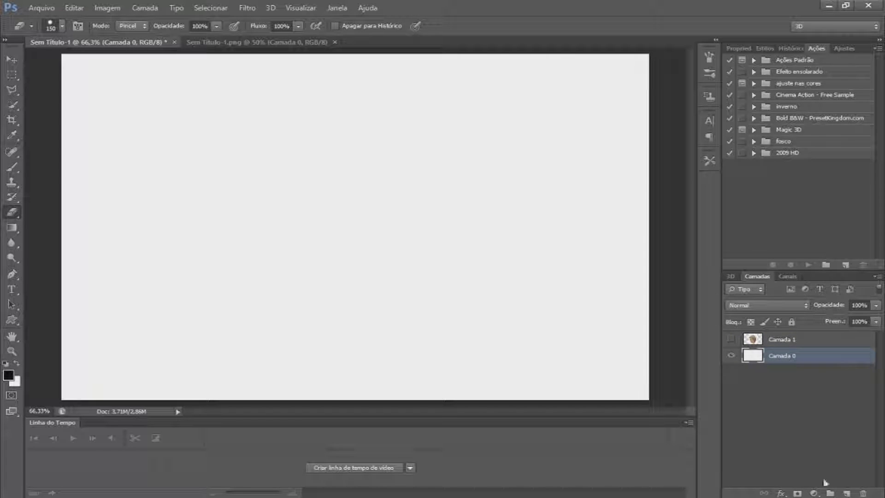
click(846, 493)
click(12, 167)
mouse_move(458, 121)
mouse_down()
mouse_move(375, 177)
mouse_move(396, 279)
mouse_move(359, 339)
mouse_move(507, 346)
mouse_up()
Erase the black stroke on the new layer with the Eraser tool
click(11, 212)
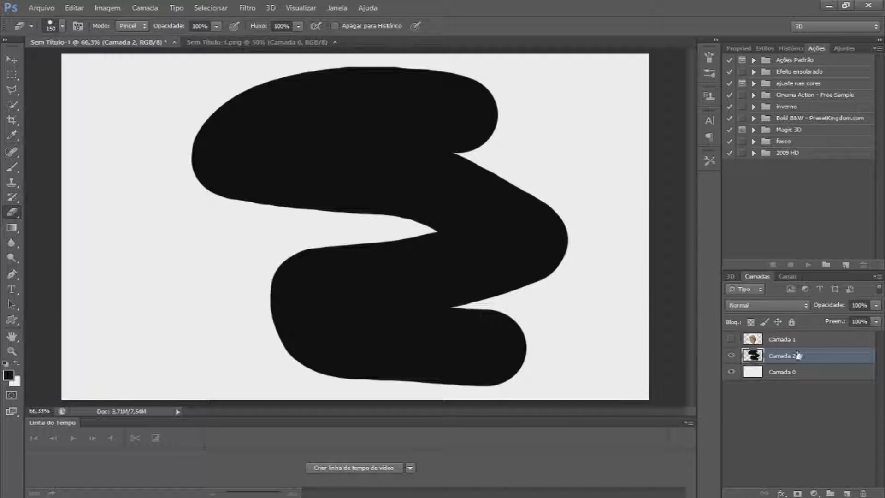
mouse_move(509, 365)
mouse_down()
mouse_move(301, 367)
mouse_move(291, 338)
mouse_move(510, 325)
mouse_move(365, 334)
mouse_move(257, 312)
mouse_move(492, 303)
mouse_move(489, 265)
mouse_move(264, 263)
mouse_move(560, 239)
mouse_move(533, 213)
mouse_move(383, 222)
mouse_move(564, 170)
mouse_move(427, 155)
mouse_move(288, 159)
mouse_move(226, 127)
mouse_move(270, 114)
mouse_move(244, 96)
mouse_move(108, 97)
mouse_move(432, 164)
mouse_up()
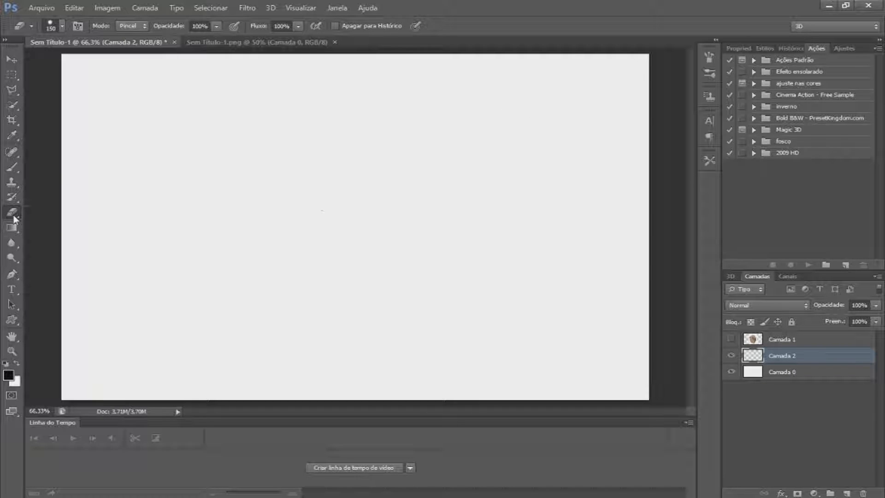
Pick the Magic Eraser tool, show only Camada 1 and make it the active layer
right_click(13, 214)
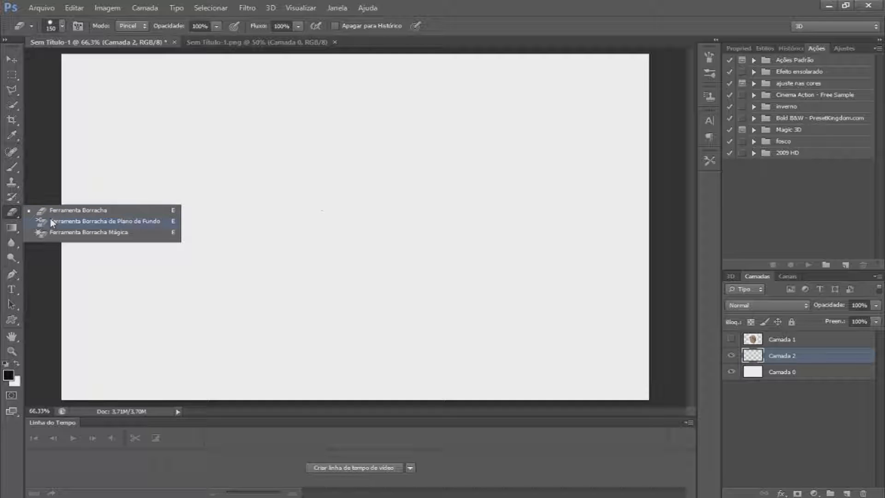
click(79, 233)
click(731, 339)
drag(731, 355, 732, 372)
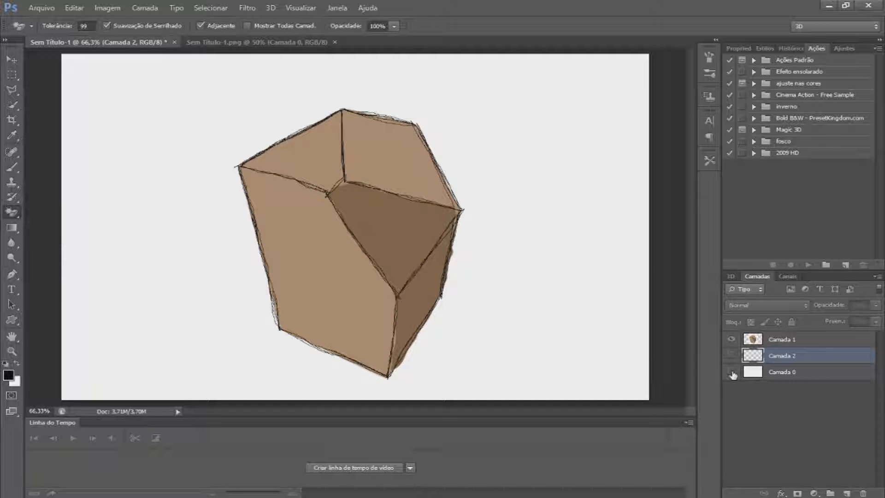
click(731, 372)
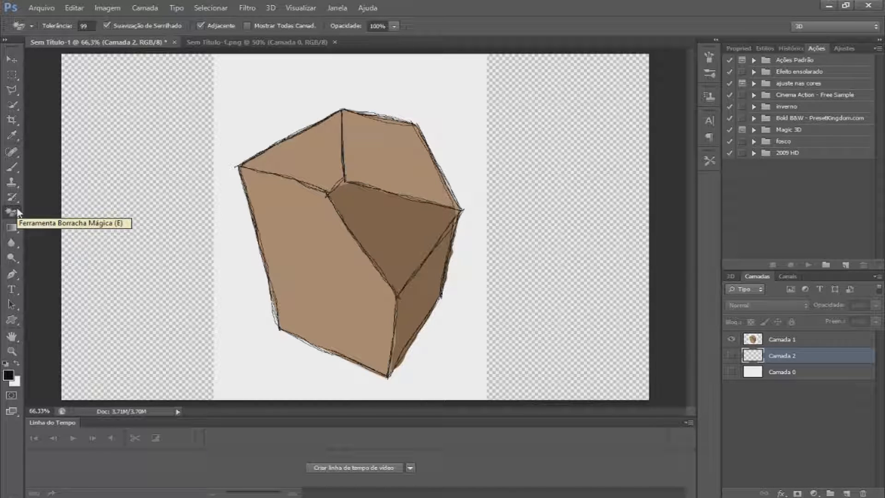
click(782, 339)
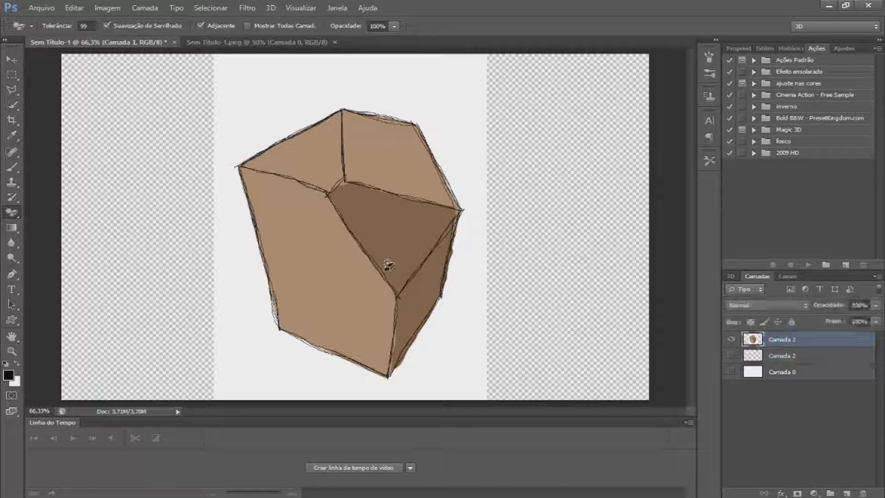
Test the Magic Eraser on the drawing's white background and its upper-left face, undoing each erase
click(307, 91)
key(ctrl+z)
click(323, 171)
click(324, 172)
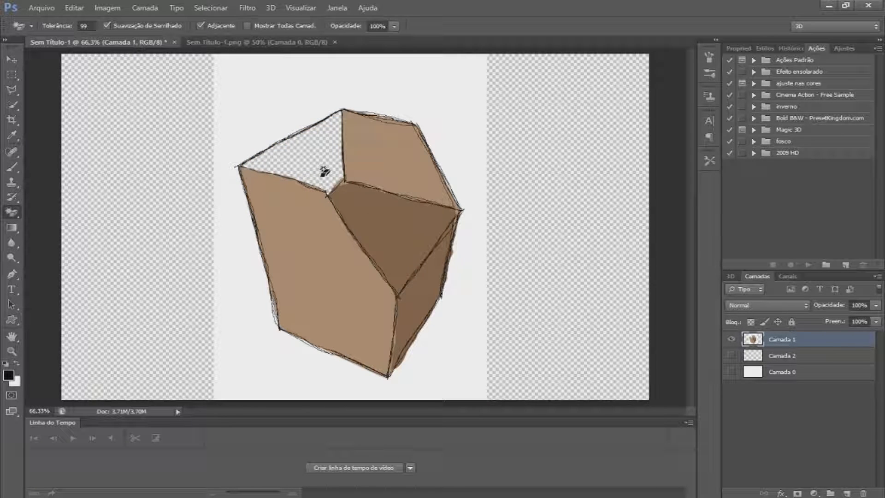
key(ctrl+z)
Try the Background Eraser tool across the top of the drawing, then step back through the history
right_click(18, 214)
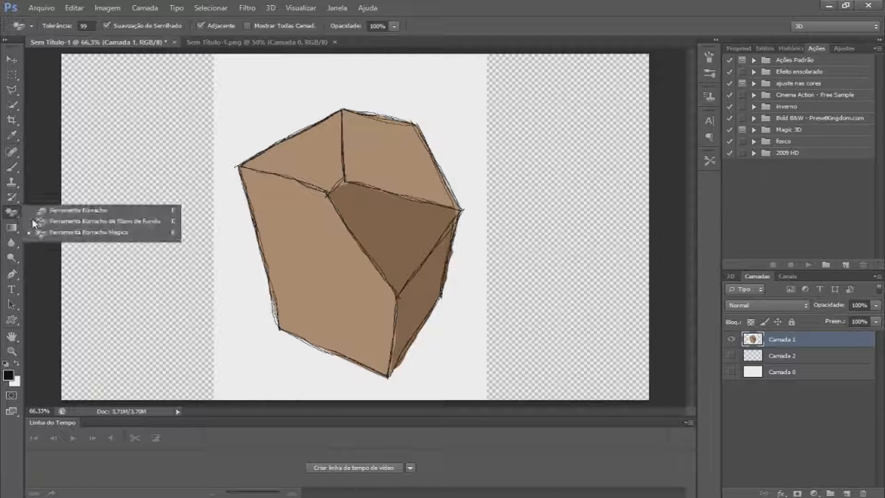
click(35, 223)
mouse_move(446, 87)
mouse_down()
mouse_move(351, 70)
mouse_move(227, 79)
mouse_move(239, 58)
mouse_move(218, 98)
mouse_move(239, 96)
mouse_move(309, 154)
mouse_up()
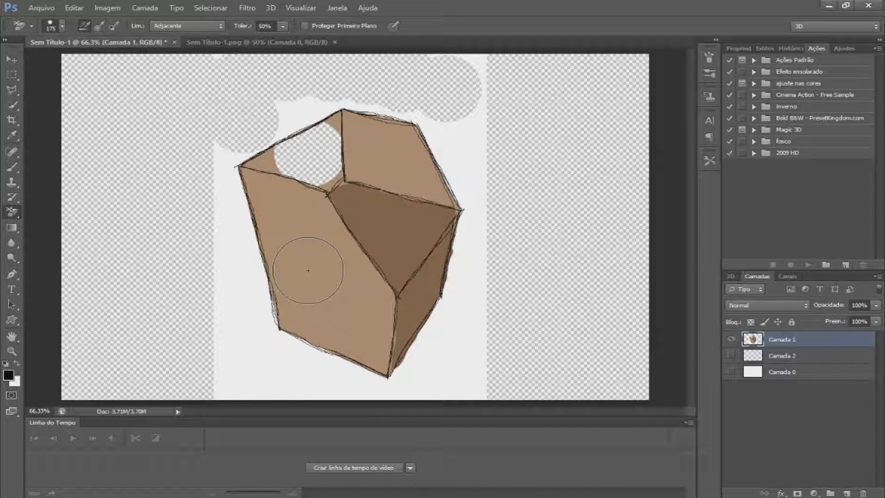
key(ctrl+z)
mouse_move(333, 107)
mouse_down()
mouse_move(449, 121)
mouse_move(485, 186)
mouse_move(467, 164)
mouse_move(444, 157)
mouse_move(451, 171)
mouse_move(487, 51)
mouse_move(441, 71)
mouse_up()
key(ctrl+alt+z)
key(ctrl+alt+z)
key(ctrl+alt+z)
key(ctrl+alt+z)
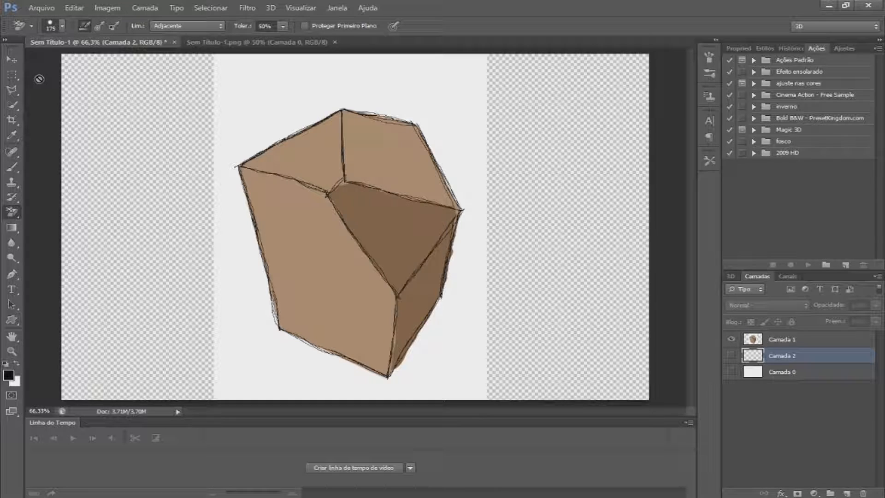
Select the Gradient tool, hide Camada 1 and show the background layer Camada 0
click(12, 227)
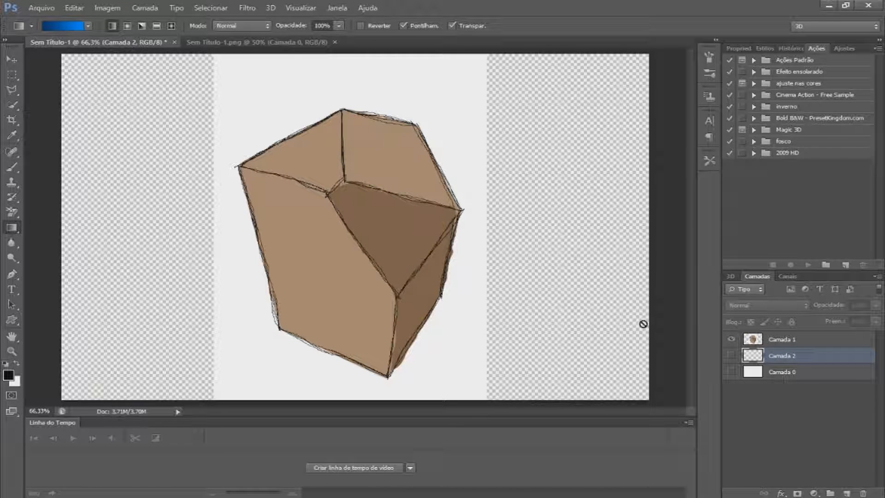
click(732, 340)
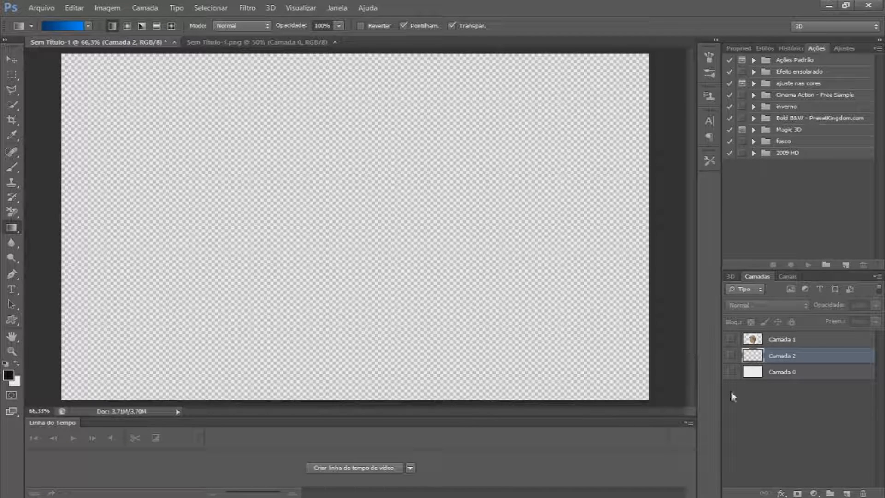
click(730, 372)
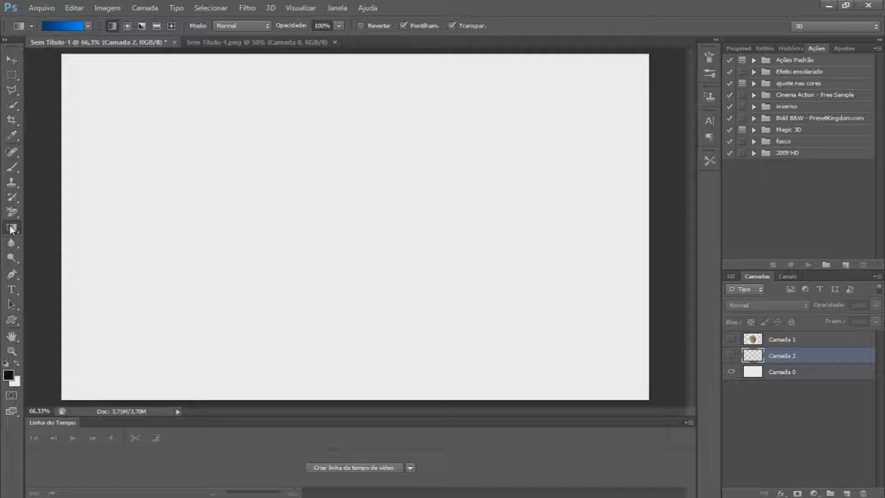
Try filling Camada 0 with the Paint Bucket tool, then undo the fill
right_click(11, 228)
click(73, 239)
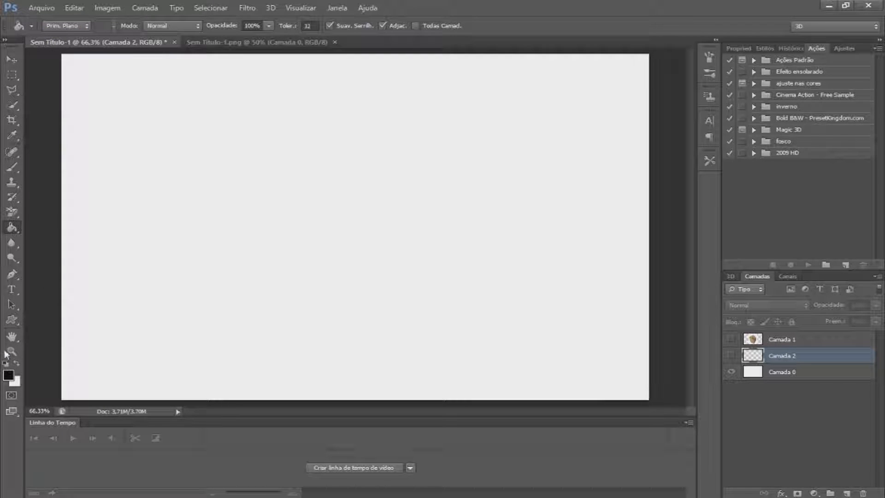
click(247, 238)
click(437, 196)
click(782, 372)
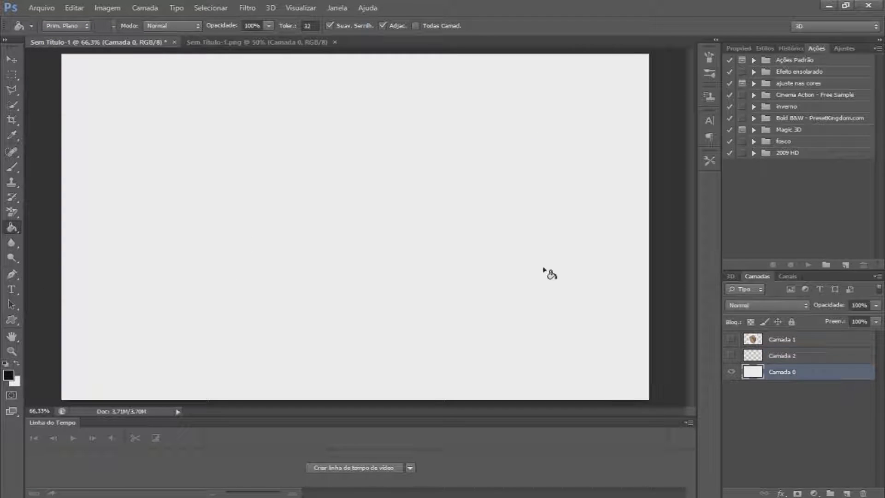
click(547, 270)
key(ctrl+z)
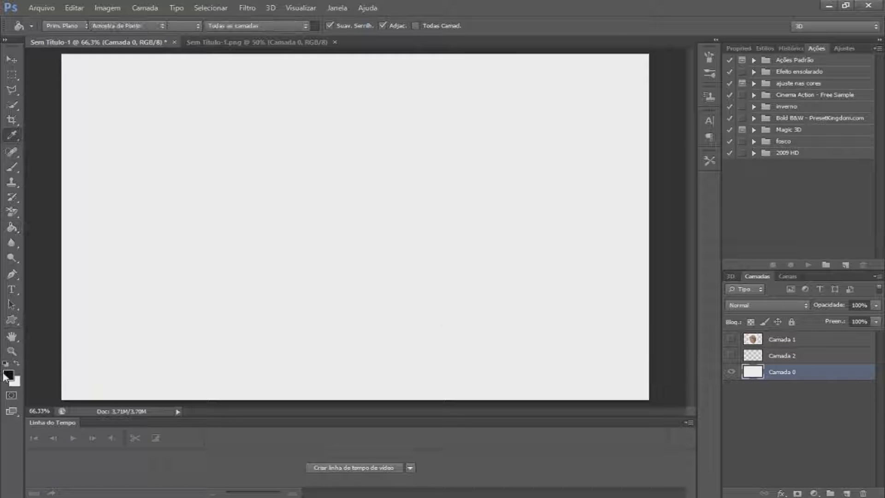
click(7, 375)
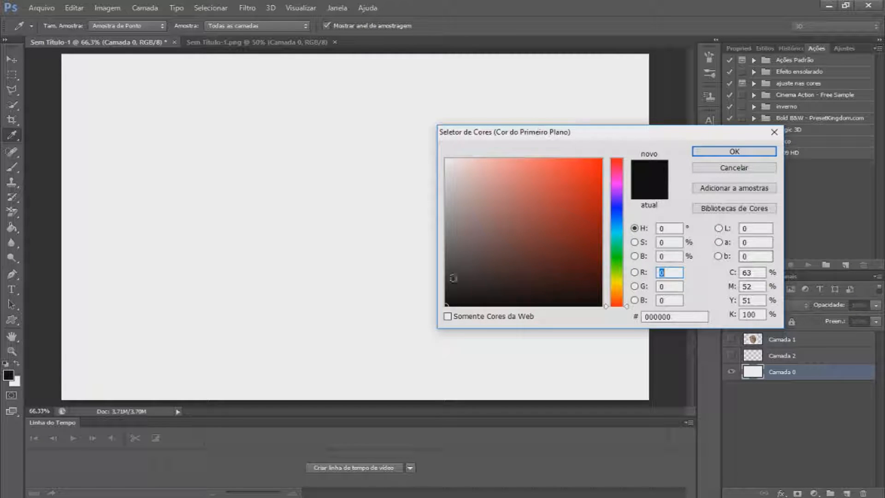
click(738, 168)
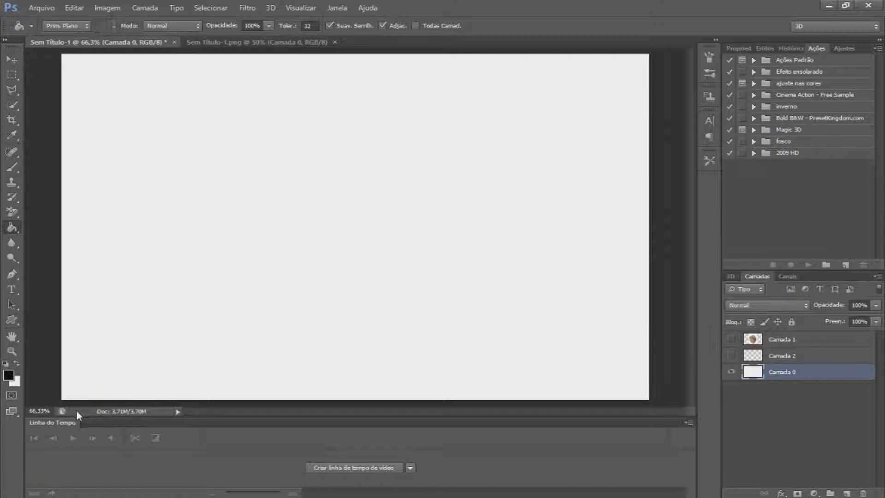
click(17, 381)
click(739, 173)
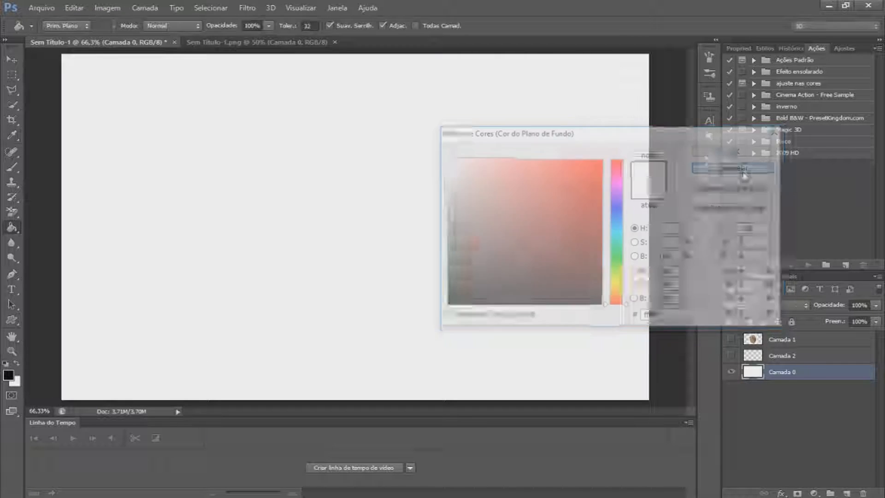
Select the Gradient tool and browse the presets in the gradient editor
right_click(14, 228)
click(54, 229)
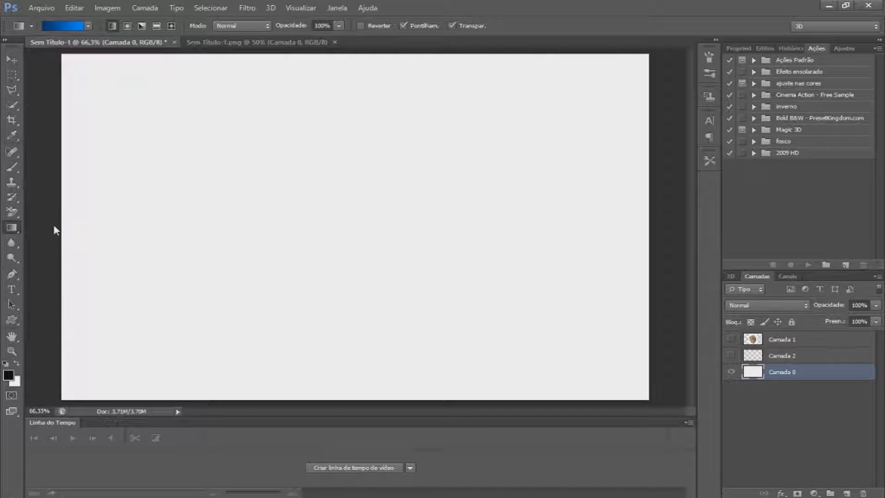
click(70, 25)
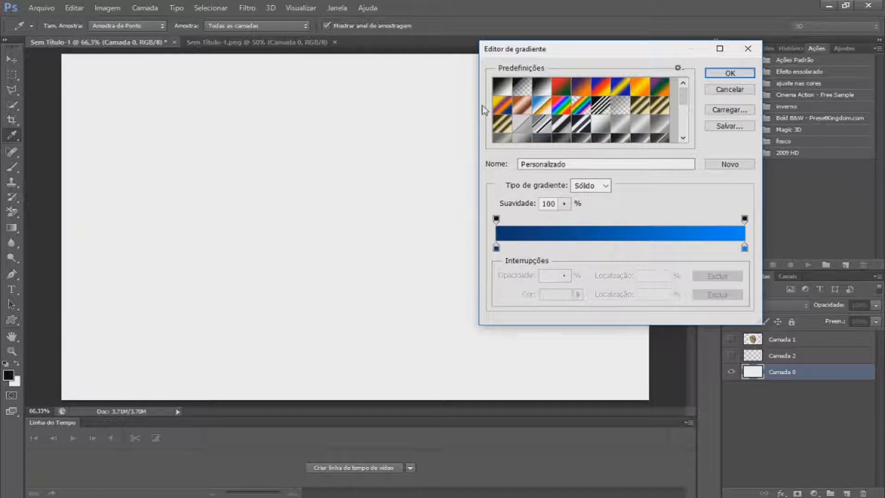
click(746, 89)
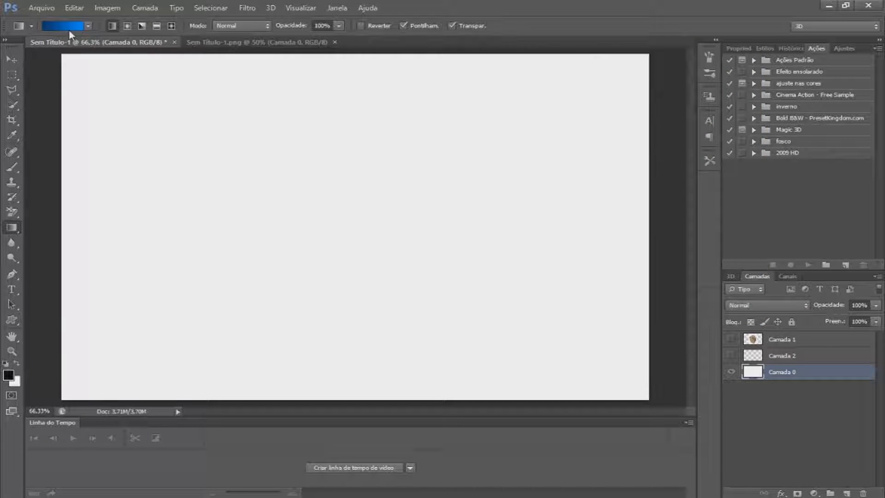
click(69, 29)
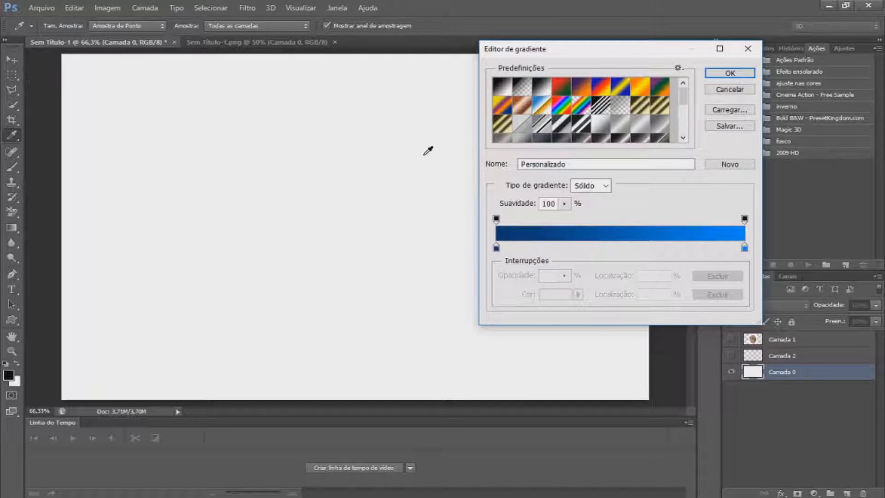
scroll(606, 118, down, 5)
scroll(606, 118, down, 2)
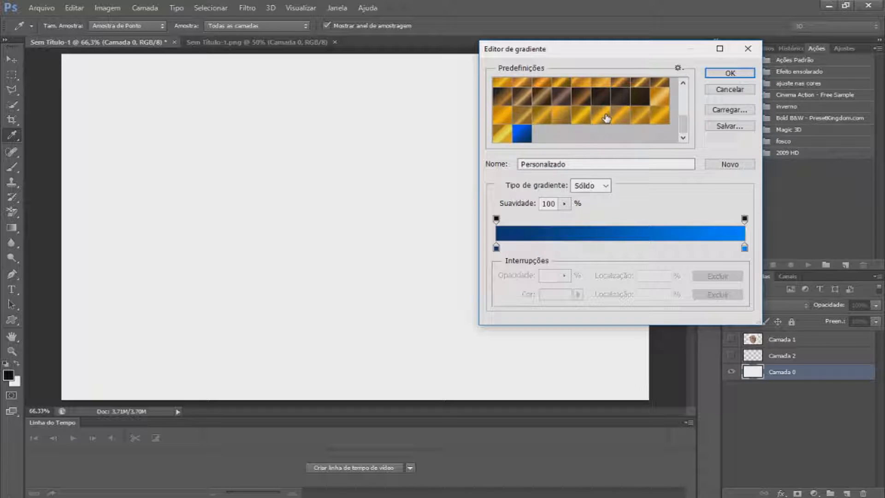
scroll(606, 118, up, 3)
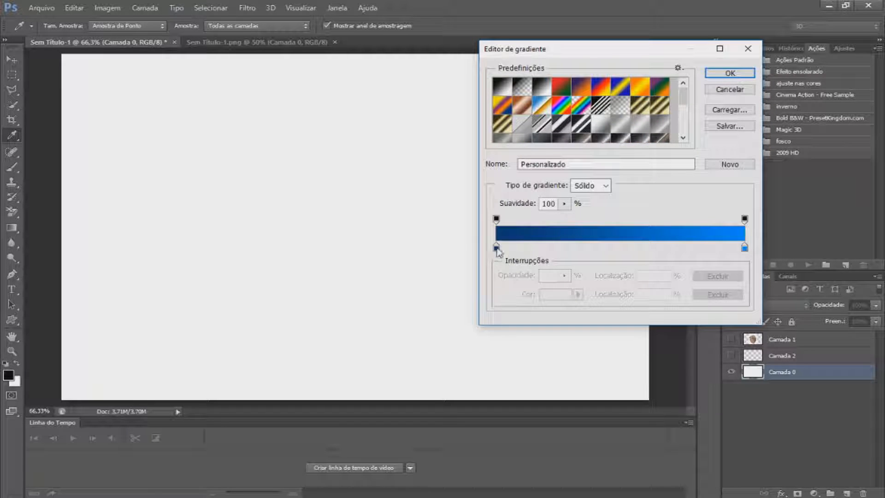
Inspect the colours of the gradient's start and end stops without changing them
click(496, 248)
click(548, 295)
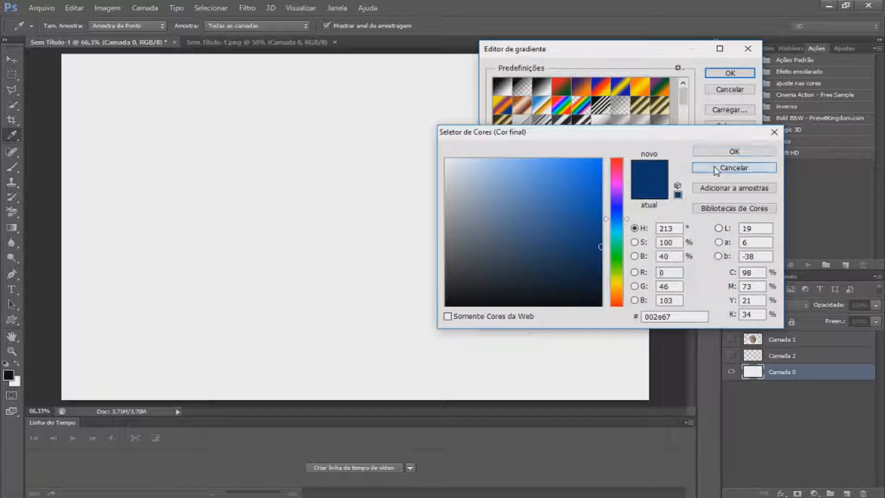
click(714, 167)
click(746, 250)
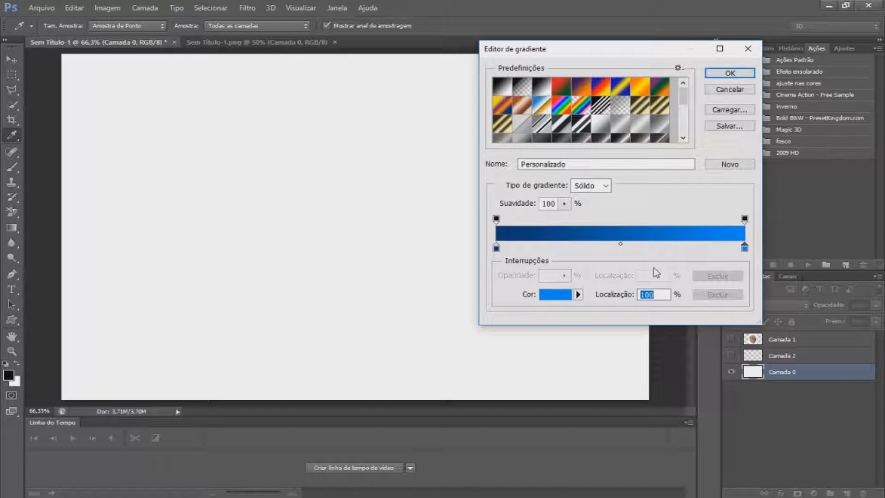
click(555, 295)
click(728, 168)
Add a colour stop at 50% with a darker blue, then apply the gradient top to bottom on Camada 0
click(620, 249)
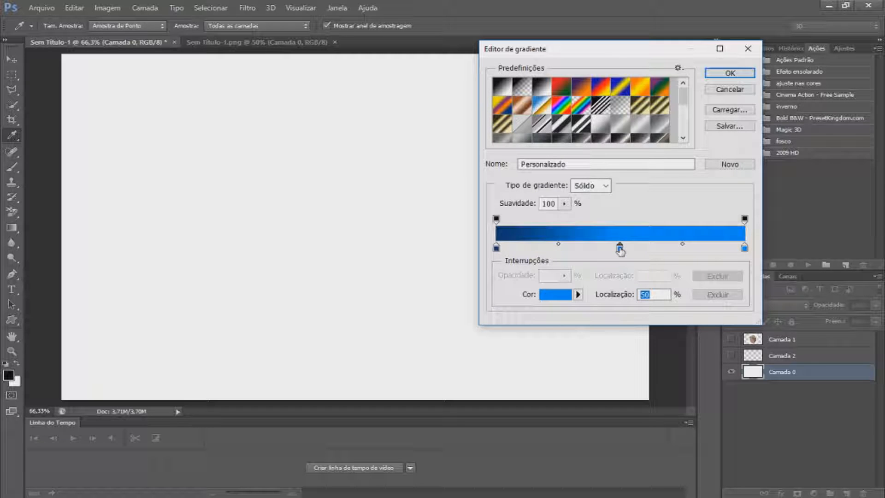
double_click(620, 248)
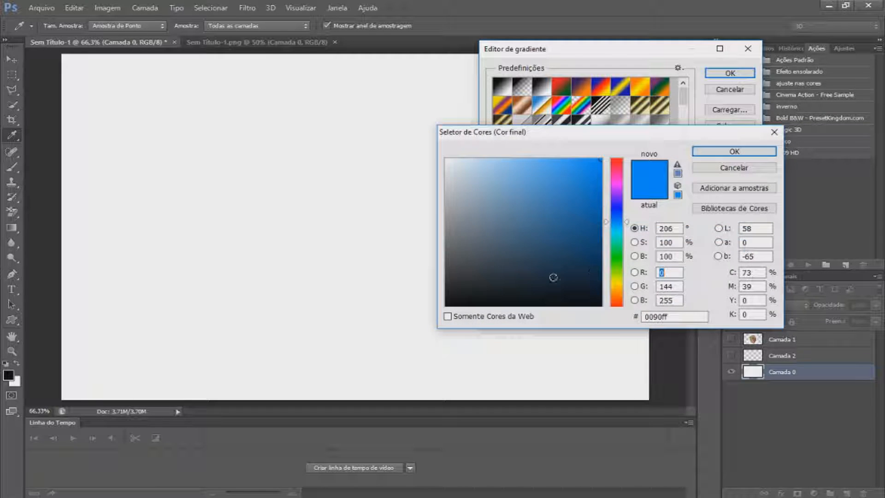
drag(595, 169, 601, 189)
click(737, 152)
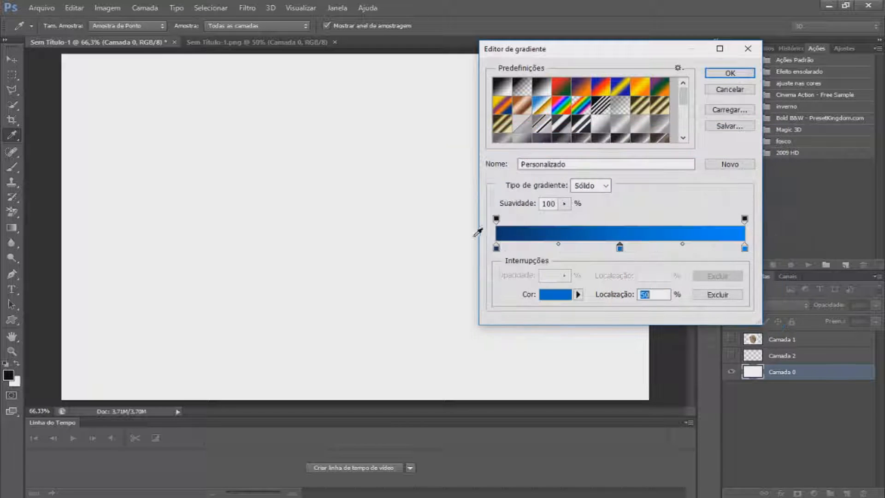
click(719, 73)
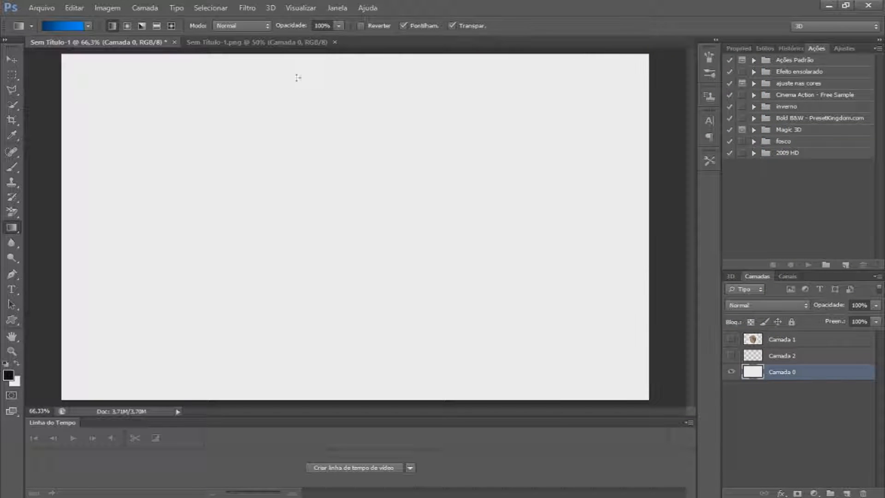
drag(329, 54, 326, 404)
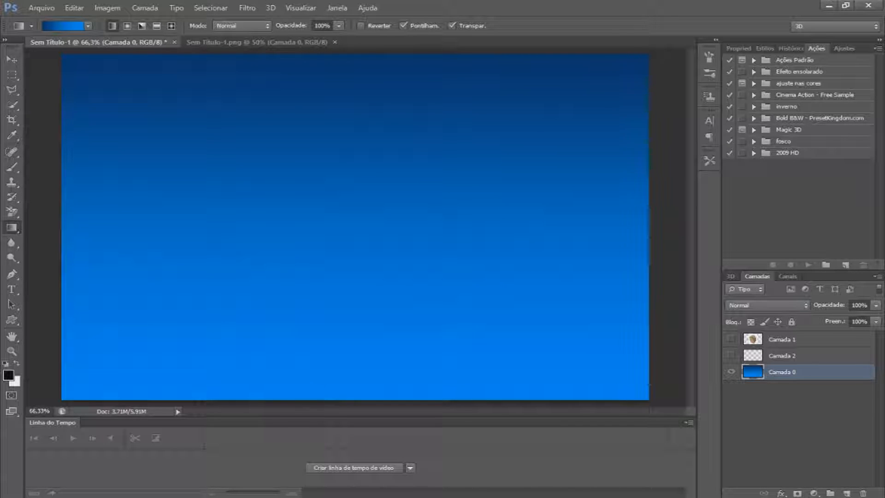
click(12, 290)
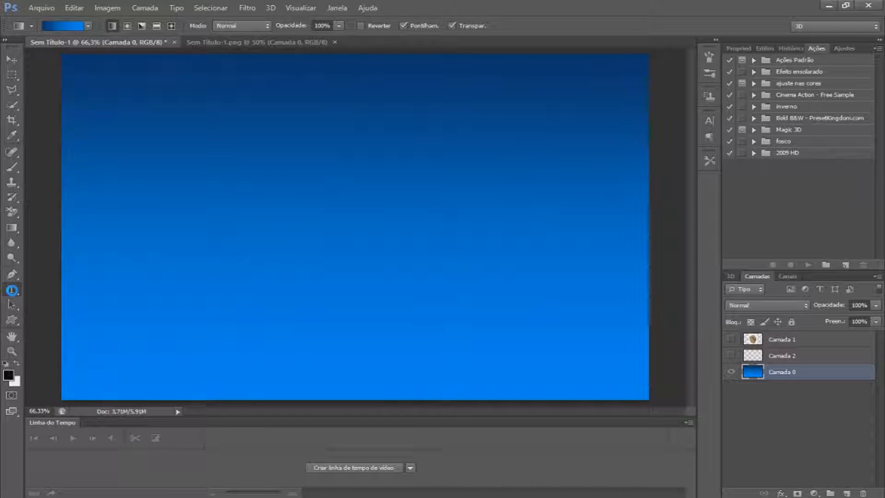
drag(169, 110, 591, 207)
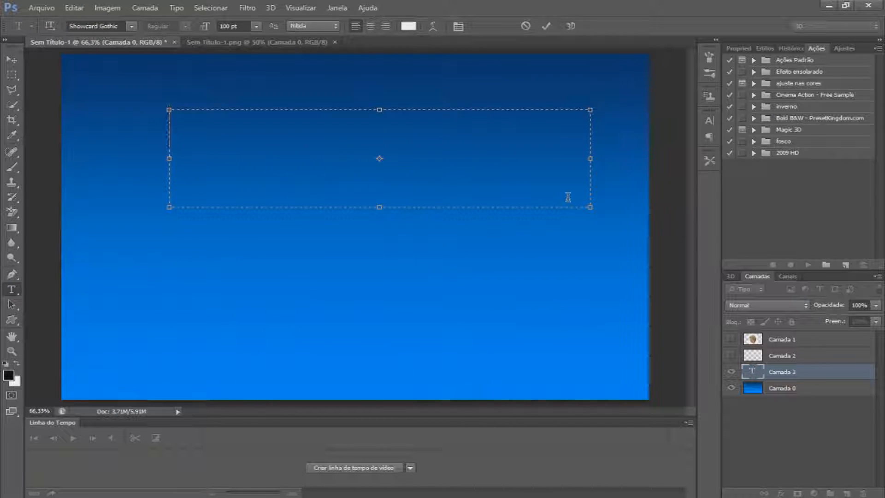
text(USAHUASHASU)
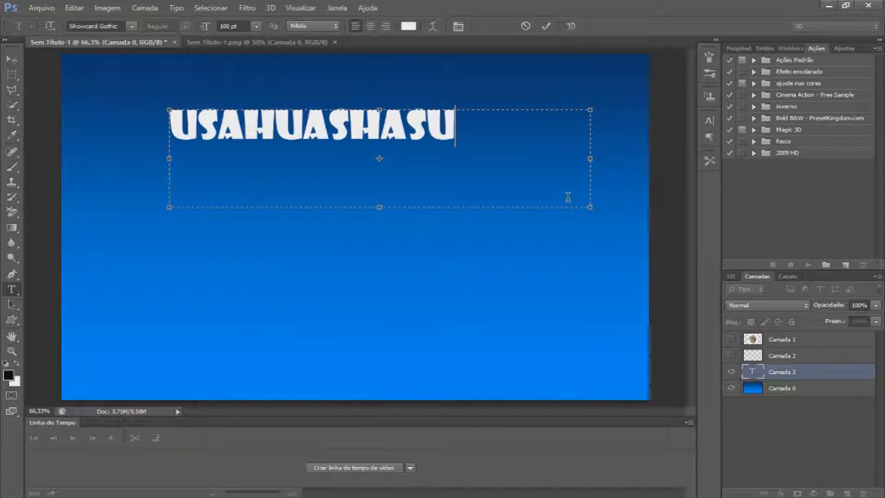
key(BackSpace)
key(BackSpace)
key(BackSpace)
key(BackSpace)
key(BackSpace)
key(BackSpace)
key(BackSpace)
key(BackSpace)
key(BackSpace)
key(BackSpace)
key(BackSpace)
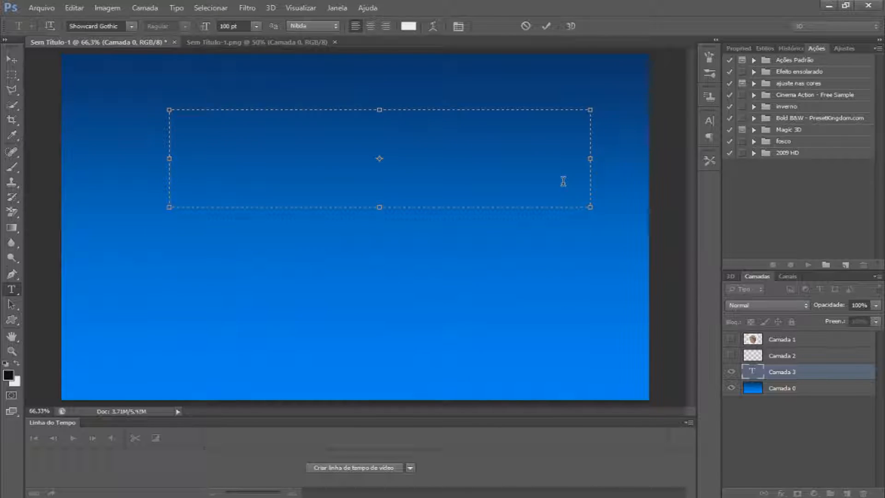
key(Escape)
Add the point text GREGORIO TV near the upper left of the gradient background
click(190, 131)
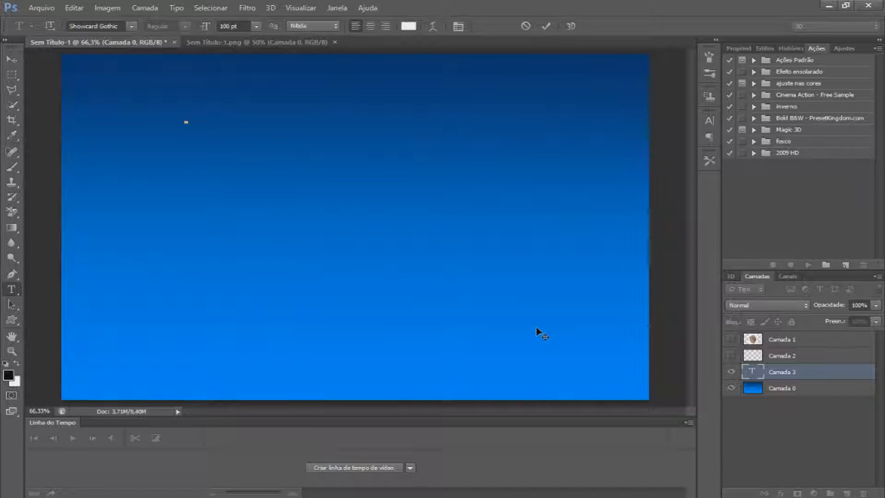
text(GREGO)
key(BackSpace)
text(ORIO)
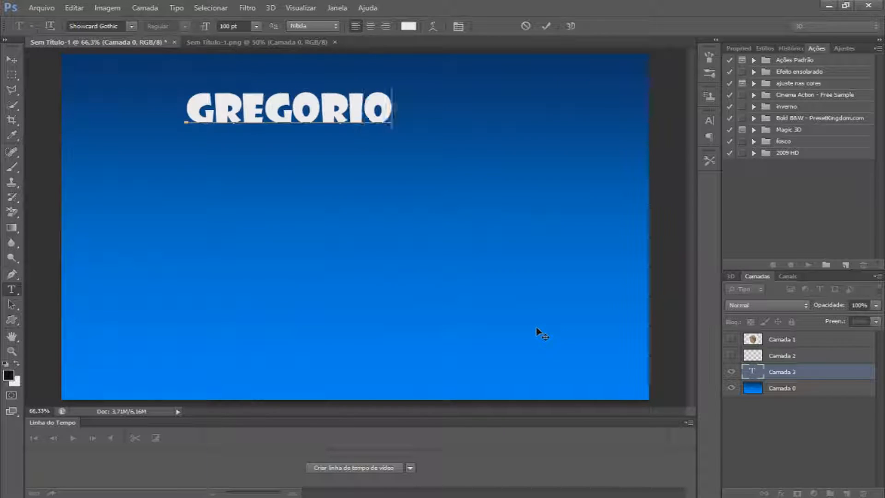
text( TB)
key(BackSpace)
text(V)
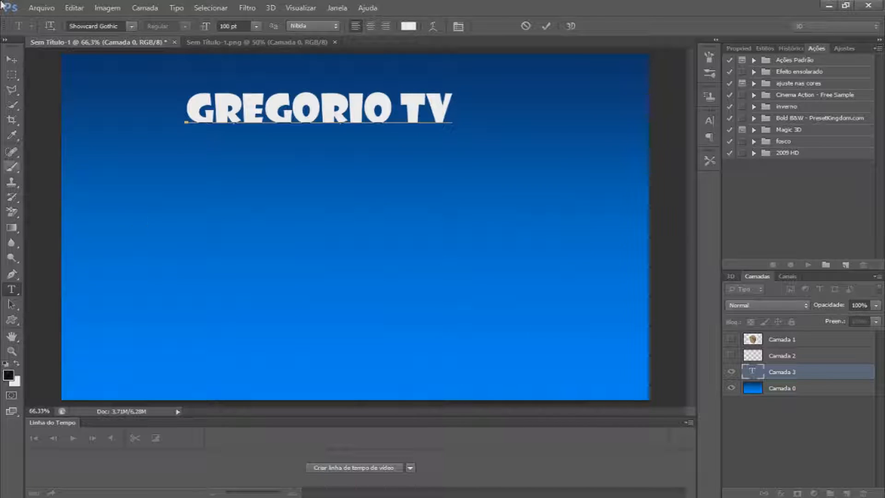
Move the GREGORIO TV text to the centre of the canvas
click(17, 61)
drag(297, 158, 347, 253)
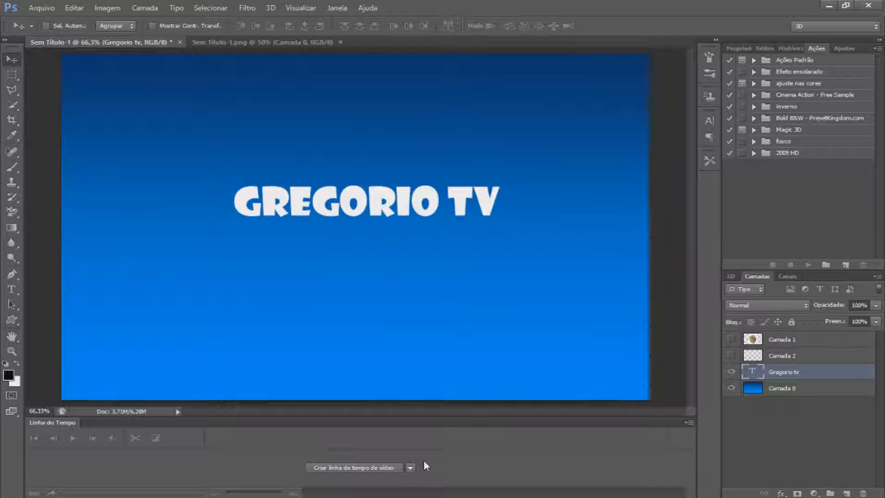
double_click(834, 376)
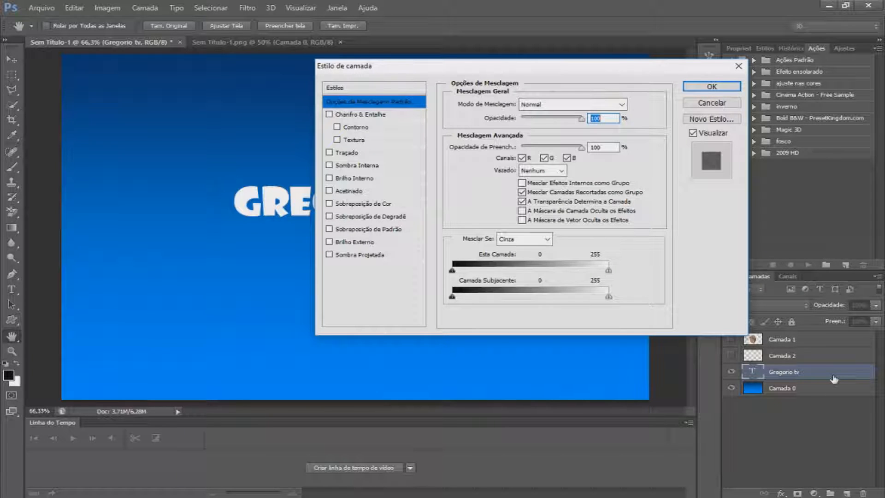
click(711, 102)
double_click(837, 389)
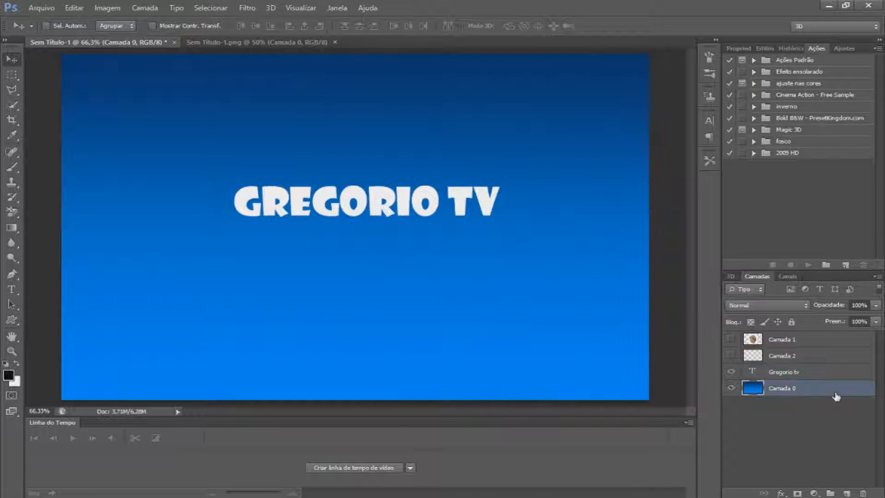
click(710, 103)
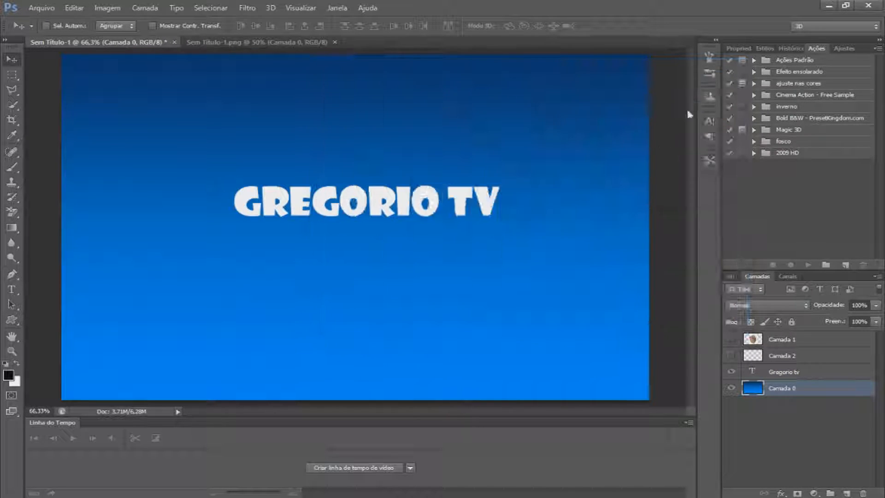
Open the layer style of the Gregorio tv text layer and enable Bevel & Emboss
click(827, 362)
double_click(831, 371)
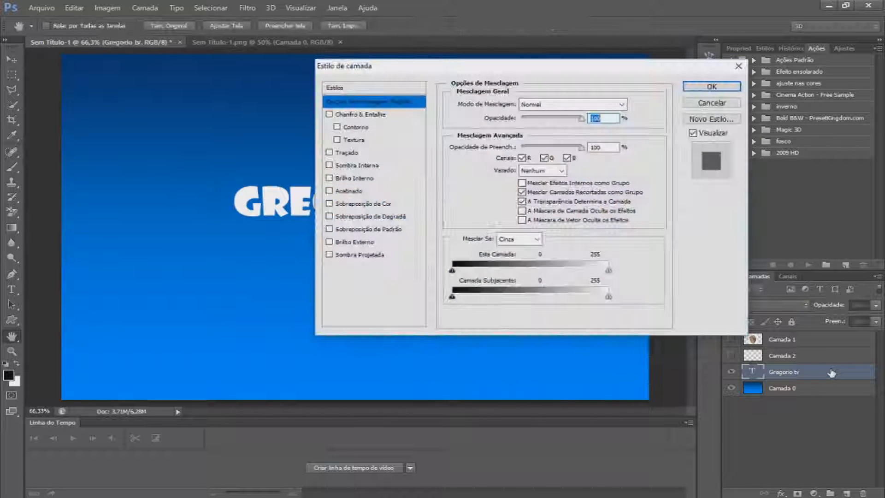
drag(619, 66, 776, 72)
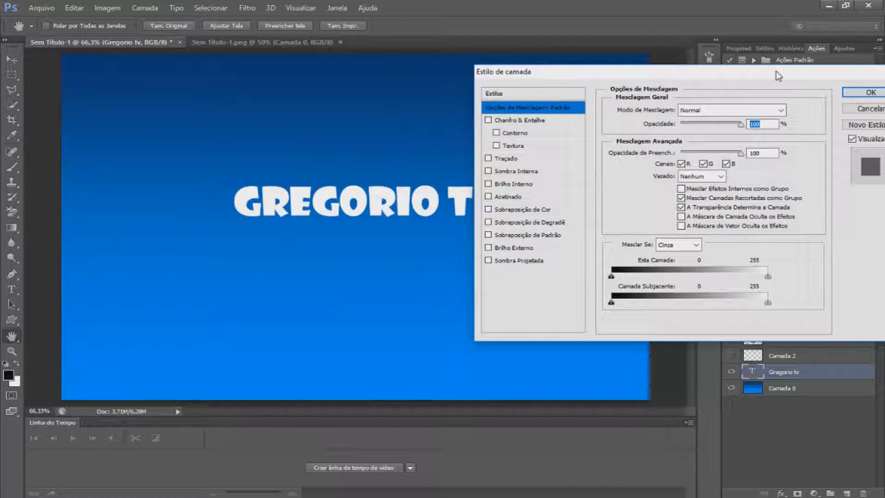
click(519, 120)
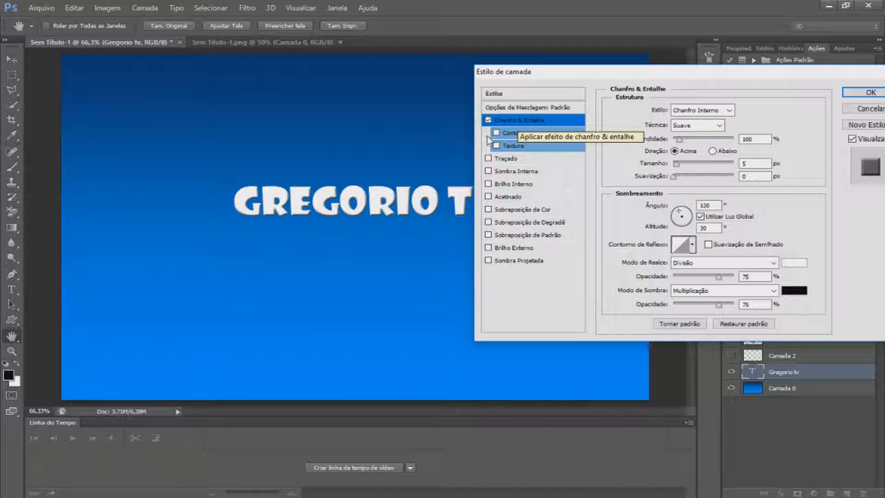
click(498, 145)
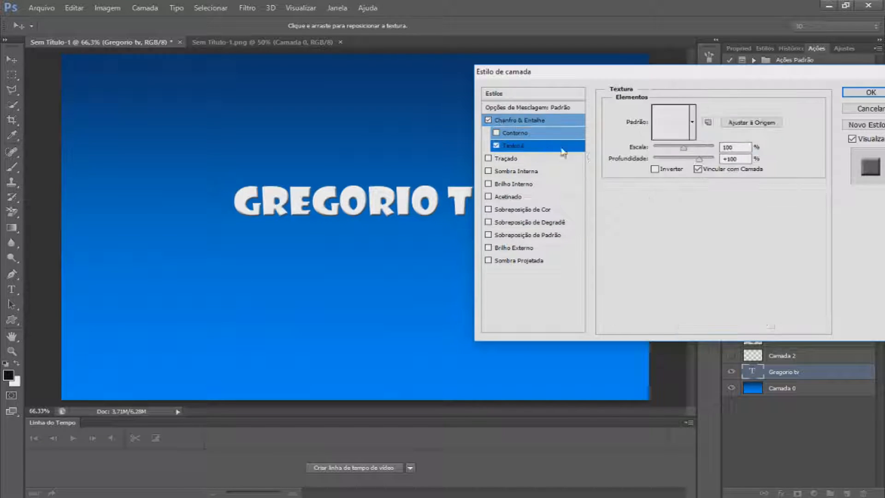
click(681, 134)
click(652, 212)
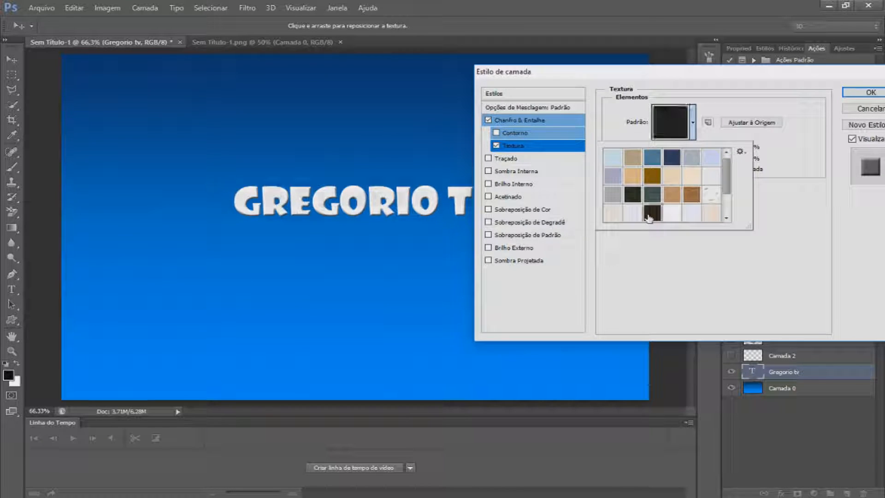
click(505, 150)
click(495, 146)
drag(598, 72, 618, 75)
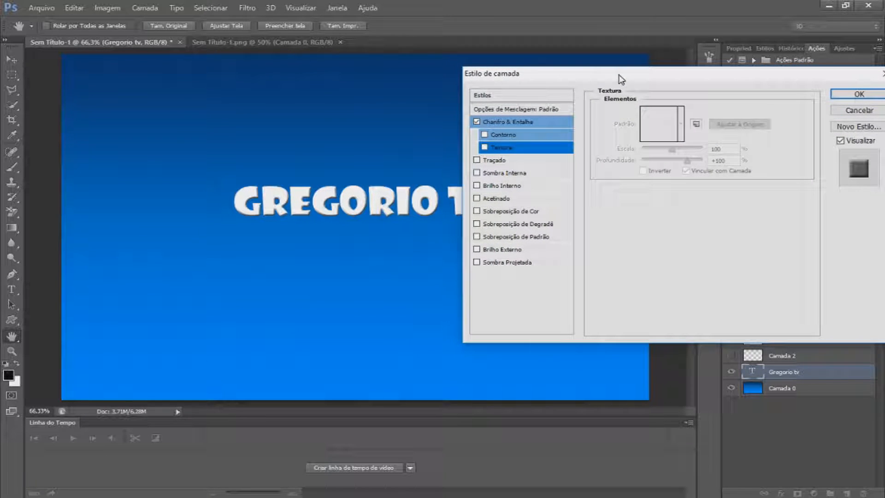
Enable a Stroke effect on the Gregorio tv text layer
click(477, 160)
click(519, 160)
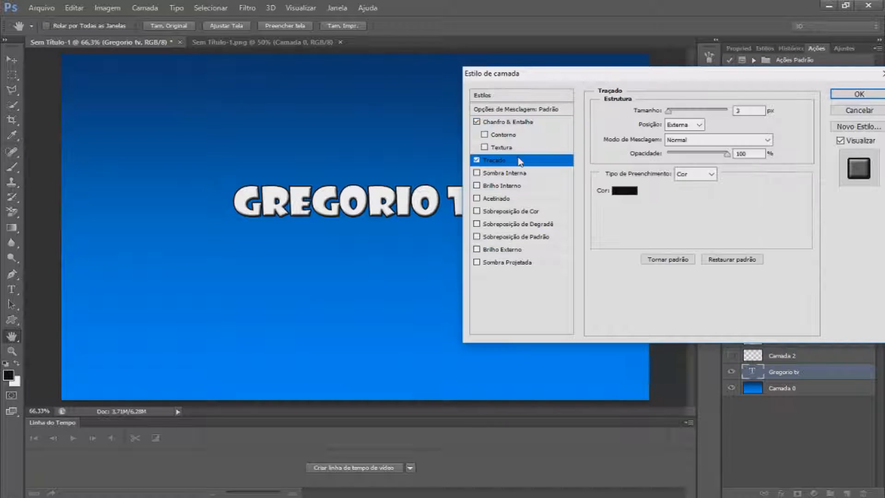
drag(608, 73, 671, 65)
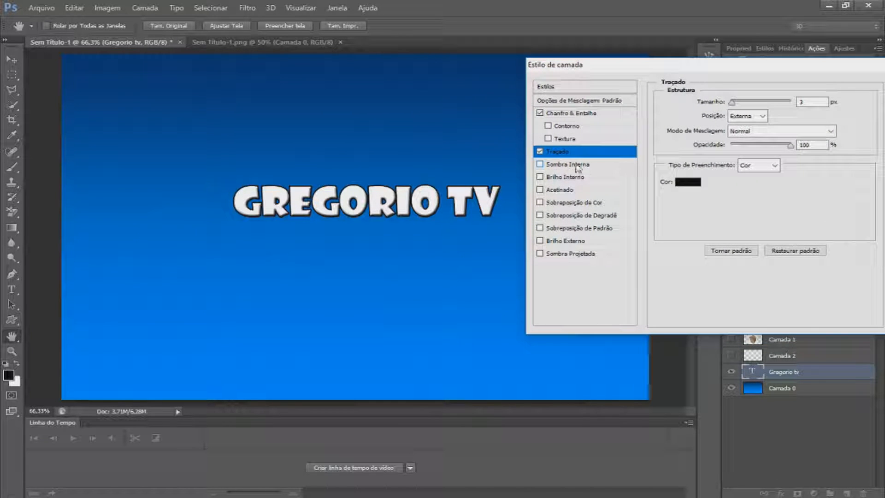
click(545, 166)
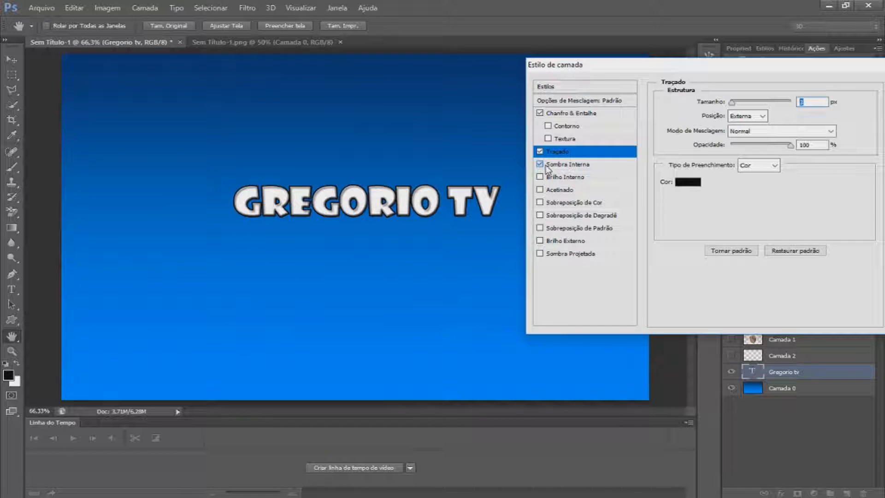
click(545, 165)
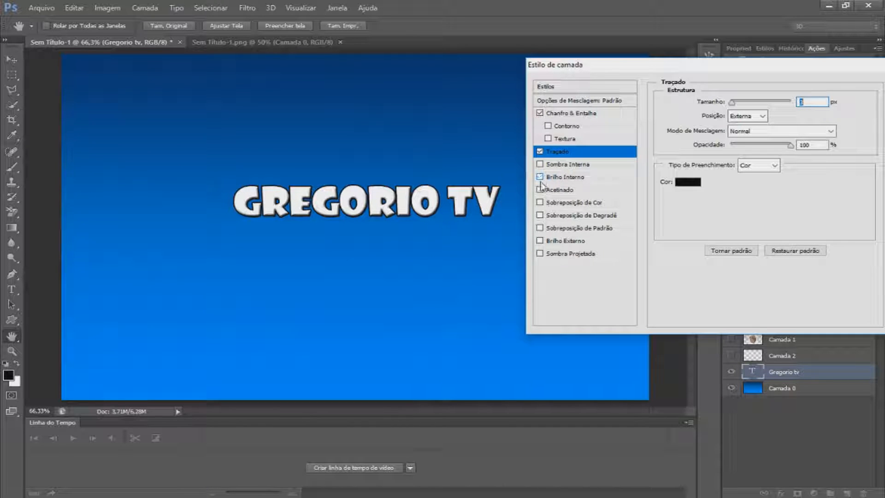
Try a Color Overlay with the light blue colour daebff on the text, then switch it off
click(579, 202)
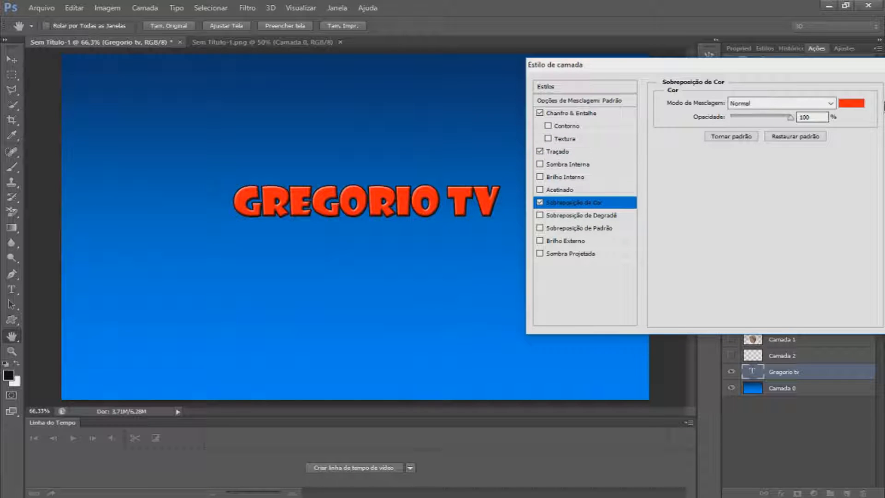
click(860, 105)
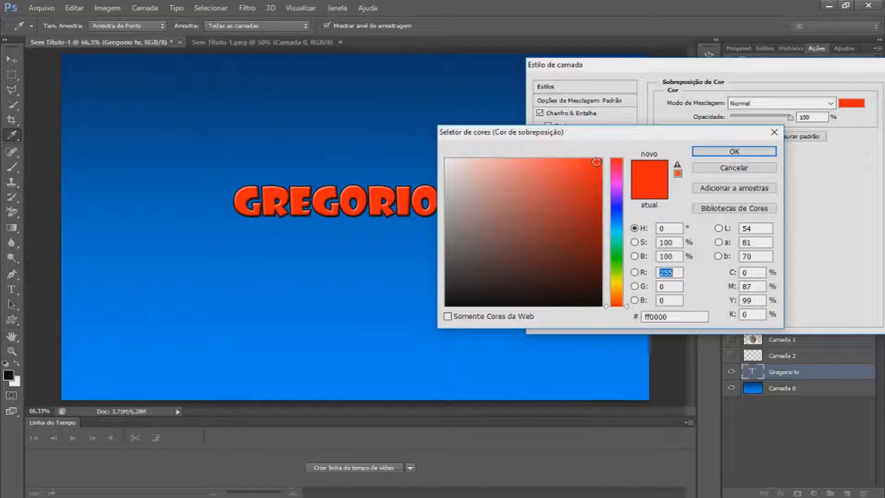
drag(565, 187, 612, 218)
click(613, 217)
drag(594, 184, 468, 158)
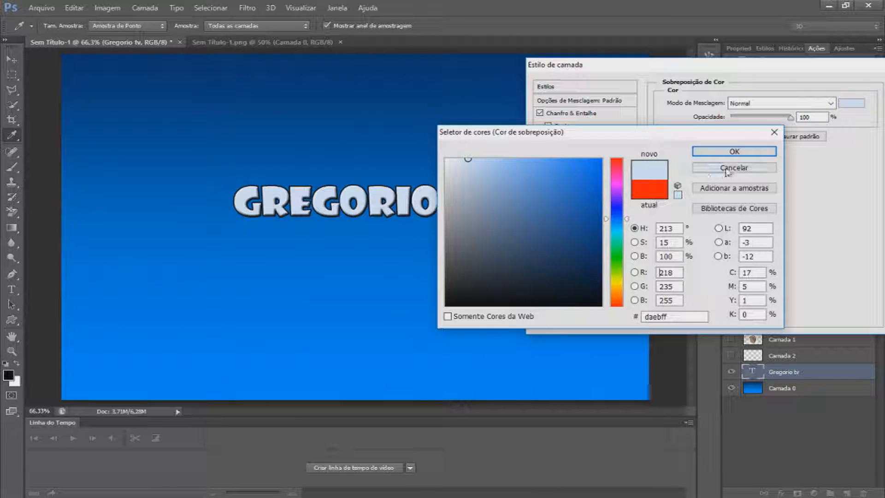
click(735, 153)
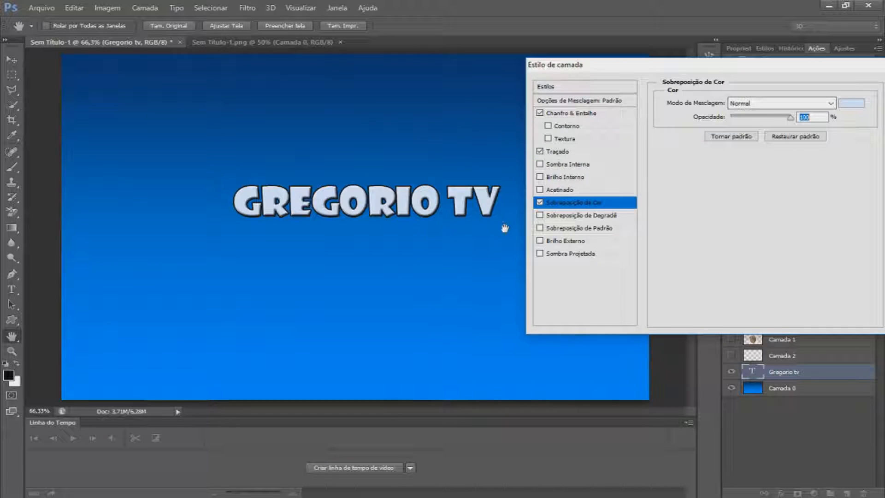
click(540, 203)
Try a Gradient Overlay on the text using the saved blue gradient preset, then switch it off
click(560, 215)
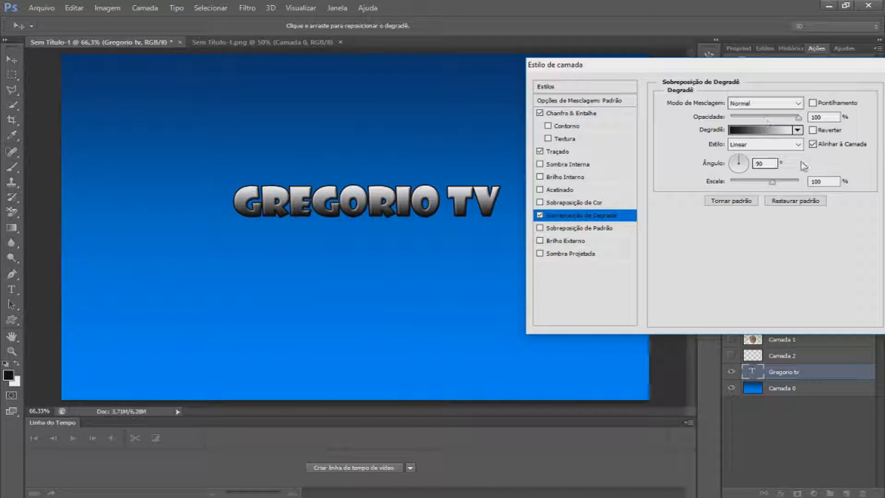
click(780, 132)
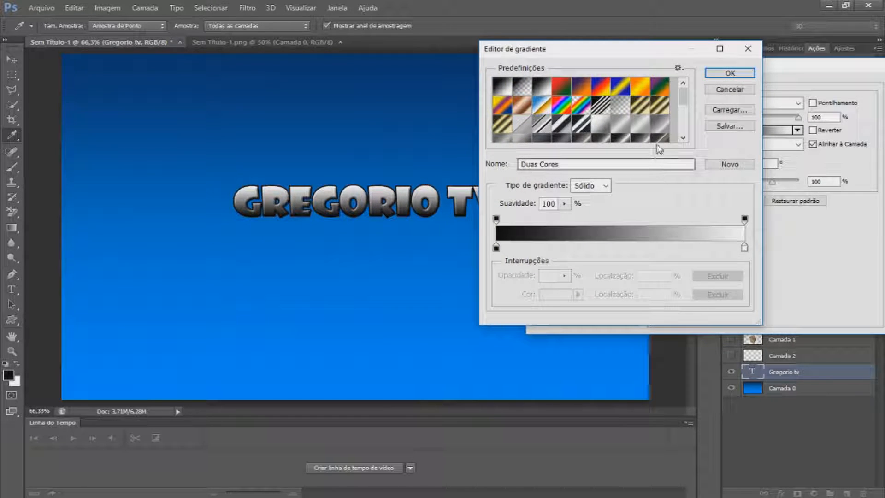
scroll(674, 114, down, 1)
scroll(673, 114, down, 2)
click(521, 133)
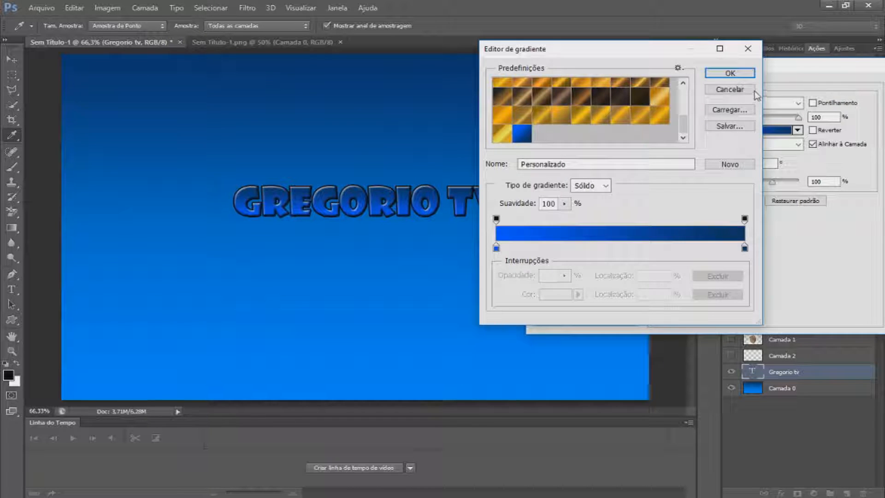
click(737, 74)
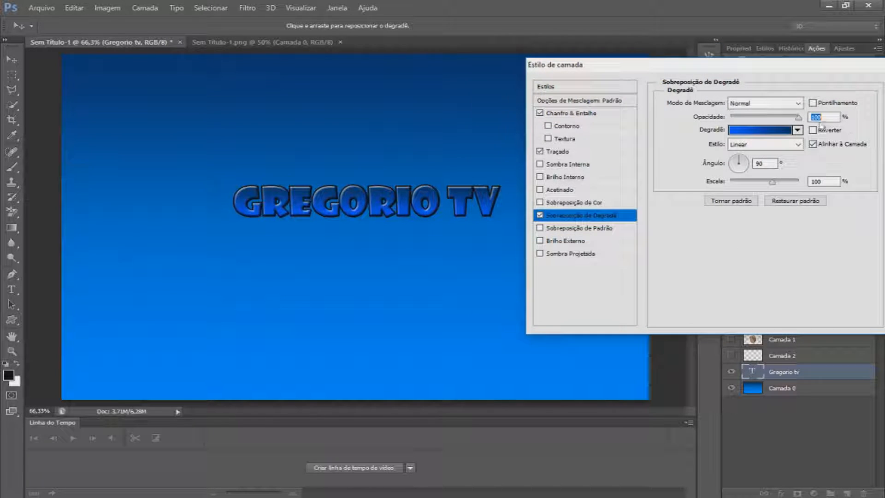
click(540, 215)
Enable Pattern Overlay with a diagonal striped pattern, set its opacity to 56% and reduce its scale
click(540, 229)
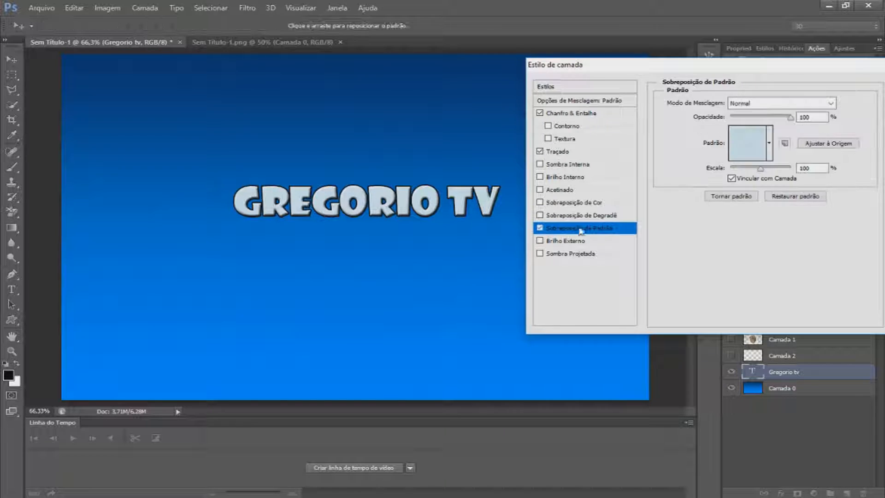
click(750, 143)
click(788, 233)
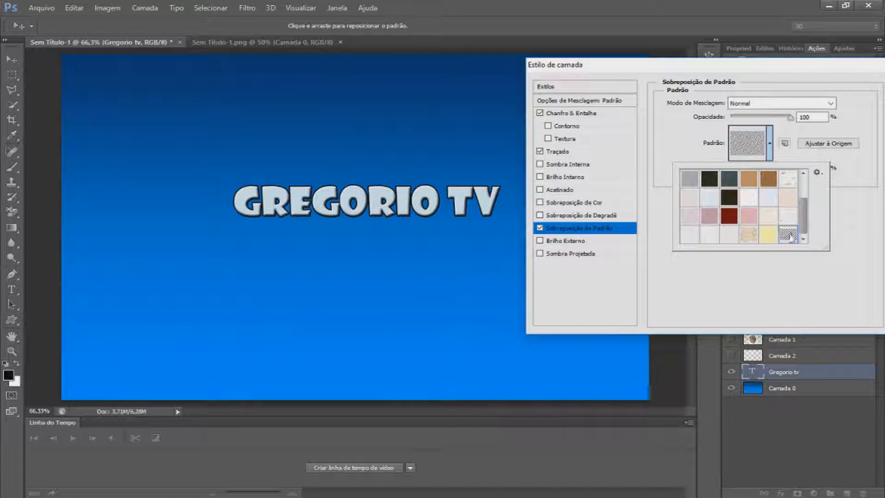
click(834, 200)
drag(787, 118, 764, 117)
drag(760, 169, 748, 168)
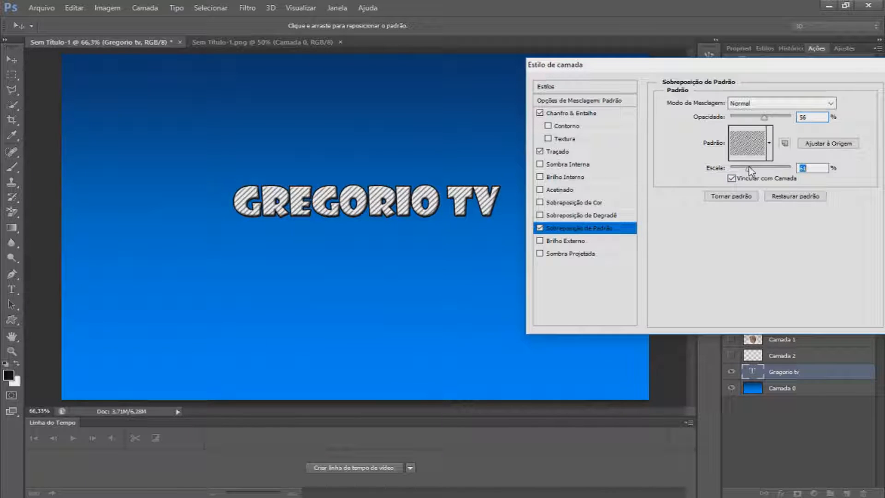
Enable Drop Shadow on the text, setting its size to 24 px and adjusting the light angle
click(539, 253)
click(578, 254)
drag(733, 153, 739, 181)
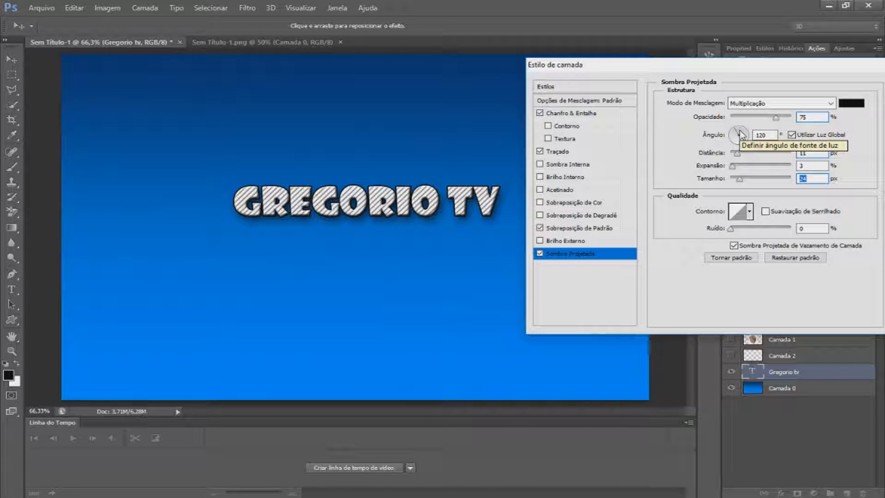
drag(745, 140, 713, 121)
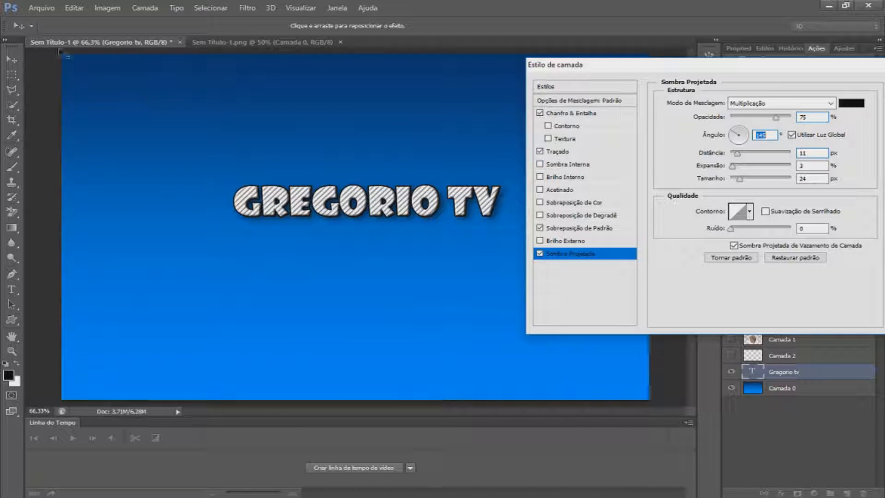
click(730, 135)
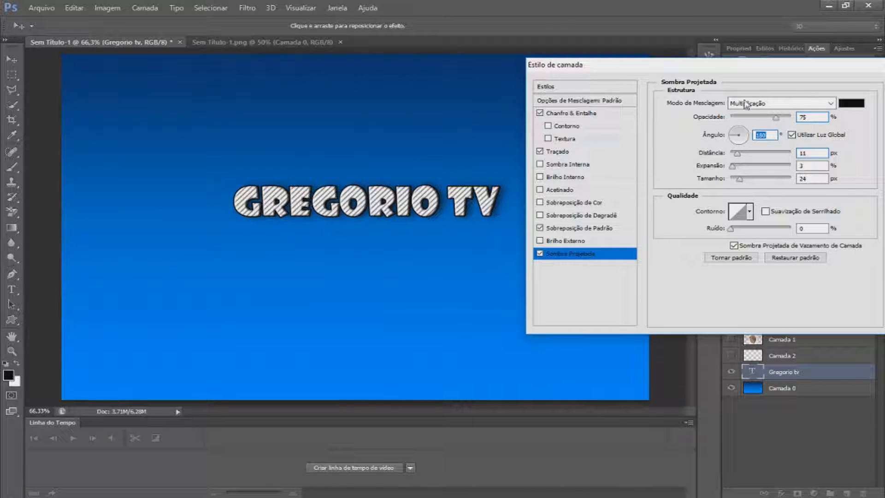
Enable Outer Glow with size 16 px and a white glow colour, then confirm the layer style
click(546, 243)
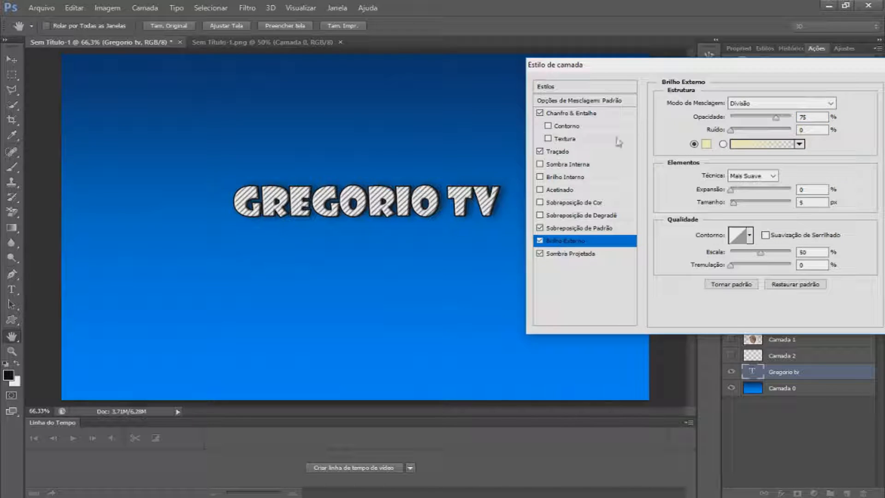
click(540, 151)
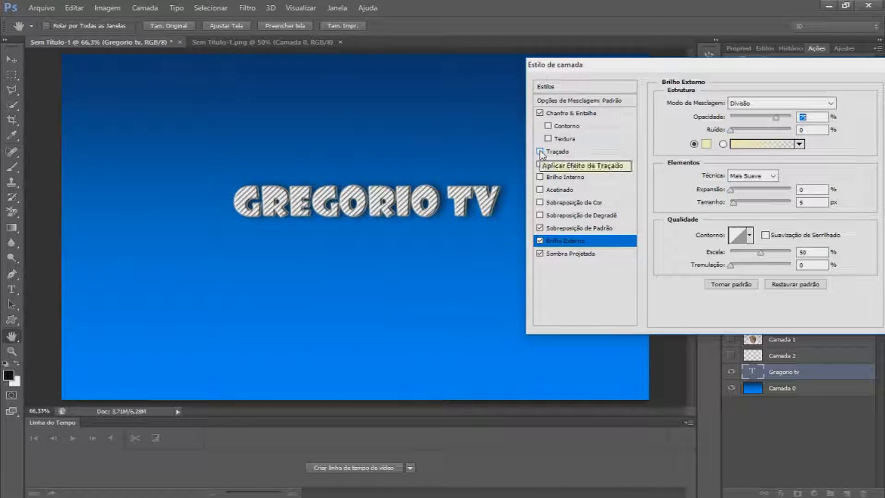
click(540, 152)
click(723, 144)
drag(733, 202, 737, 205)
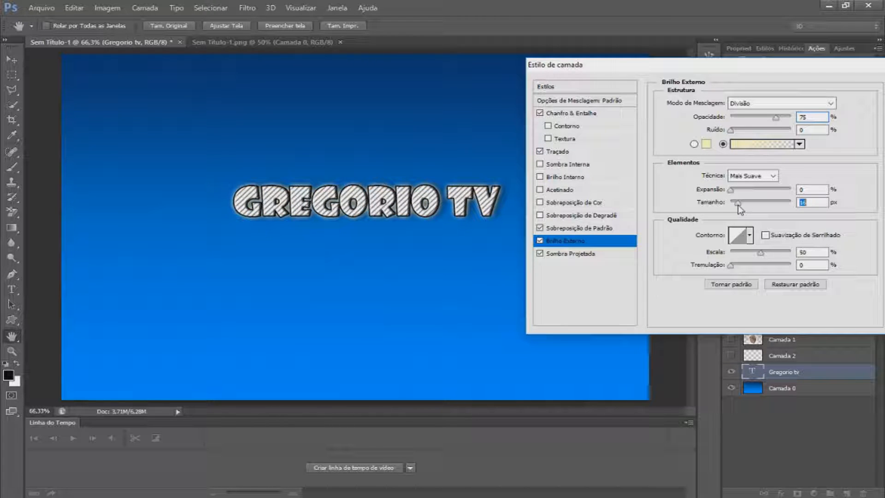
click(706, 144)
click(446, 159)
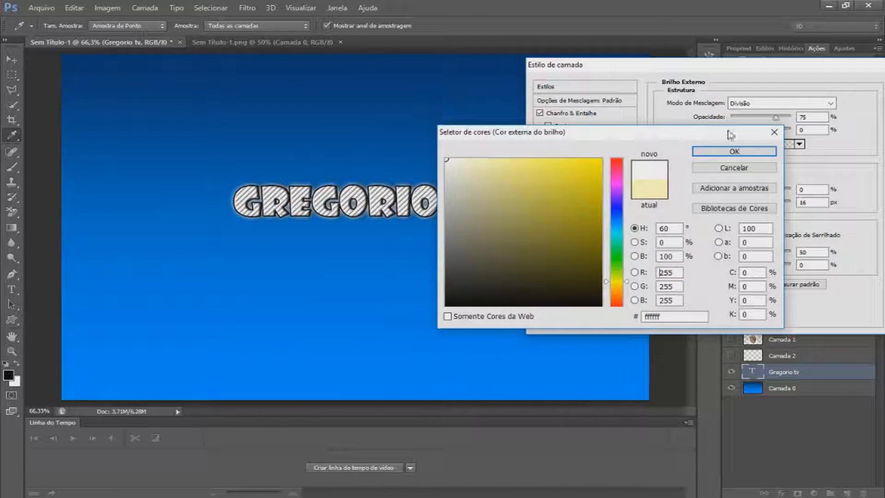
click(724, 152)
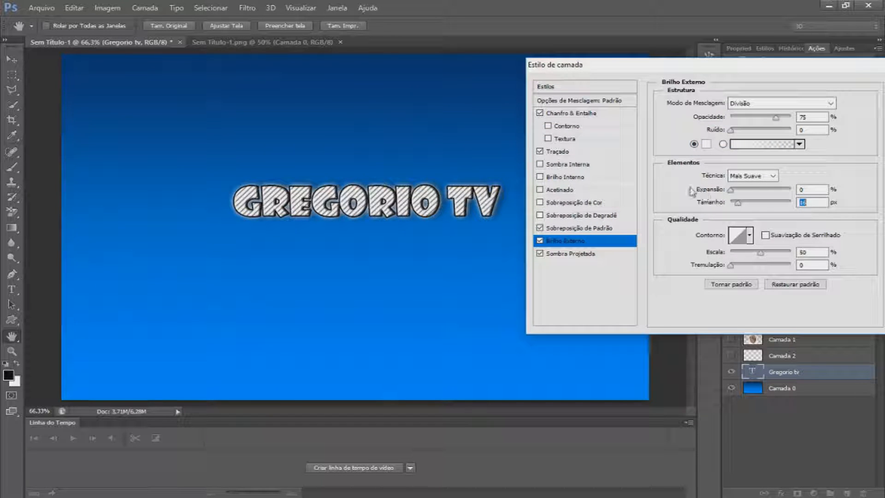
drag(707, 70, 472, 70)
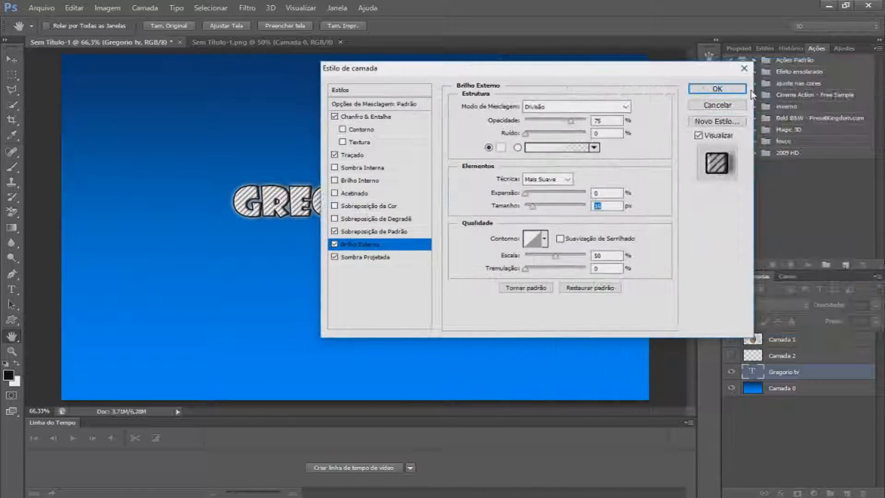
click(729, 87)
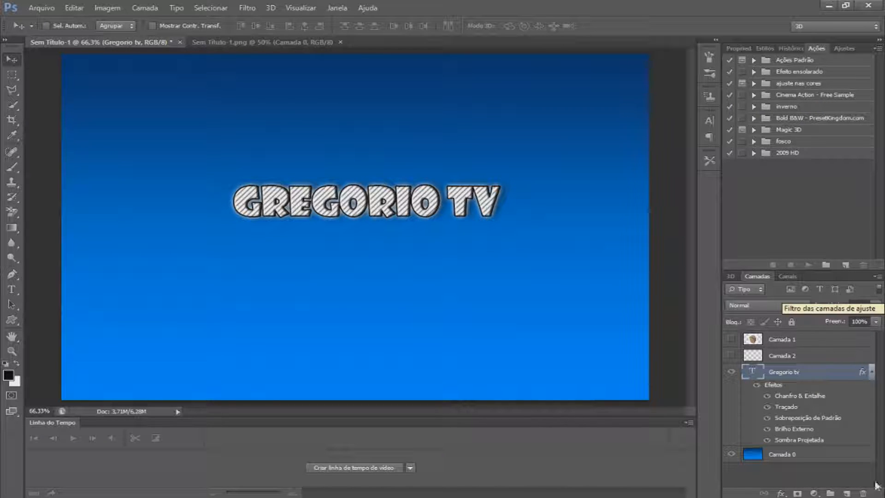
Hide the Gregorio tv text layer and select the Camada 0 layer
click(871, 372)
click(731, 372)
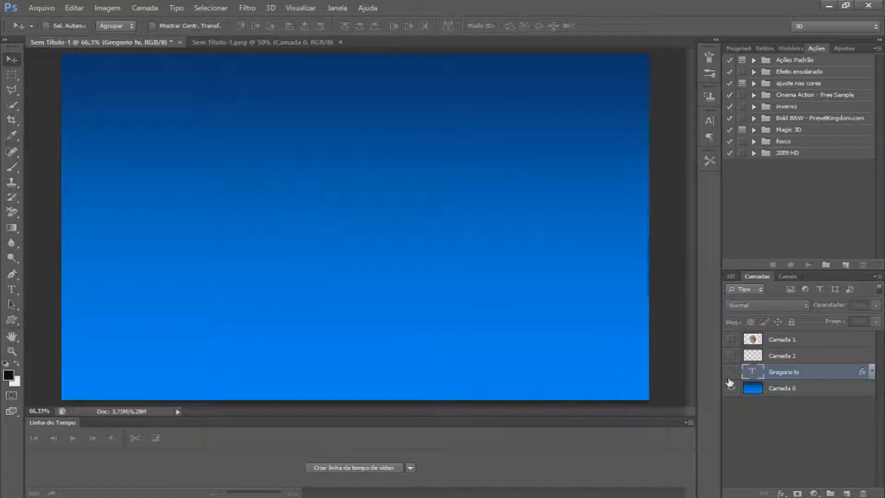
click(782, 390)
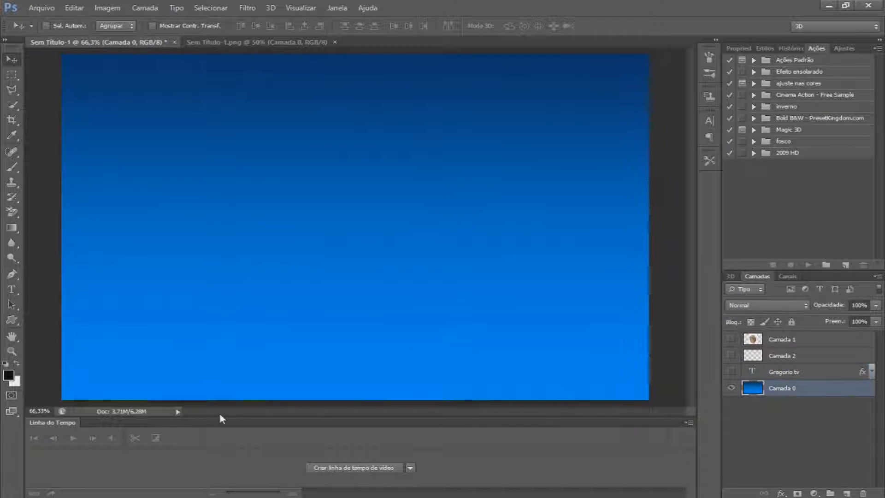
Draw a speech-bubble custom shape about 527 × 379 px on the canvas and undo it
click(12, 319)
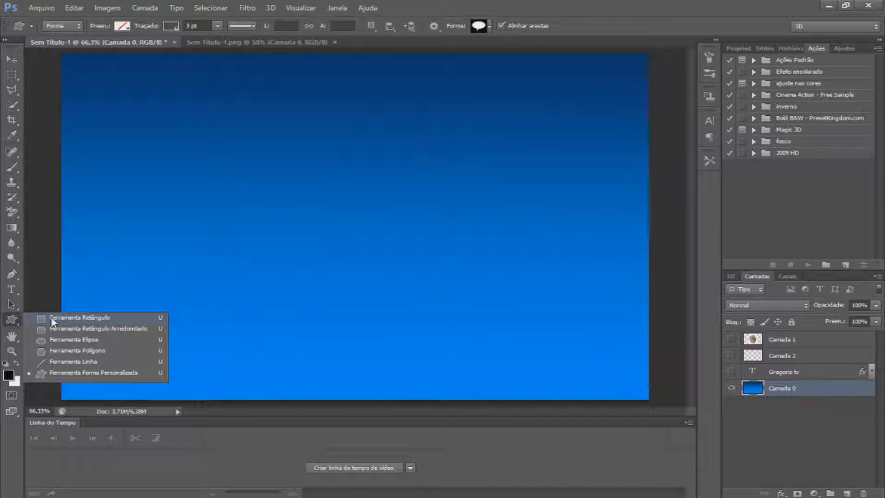
click(67, 331)
click(14, 319)
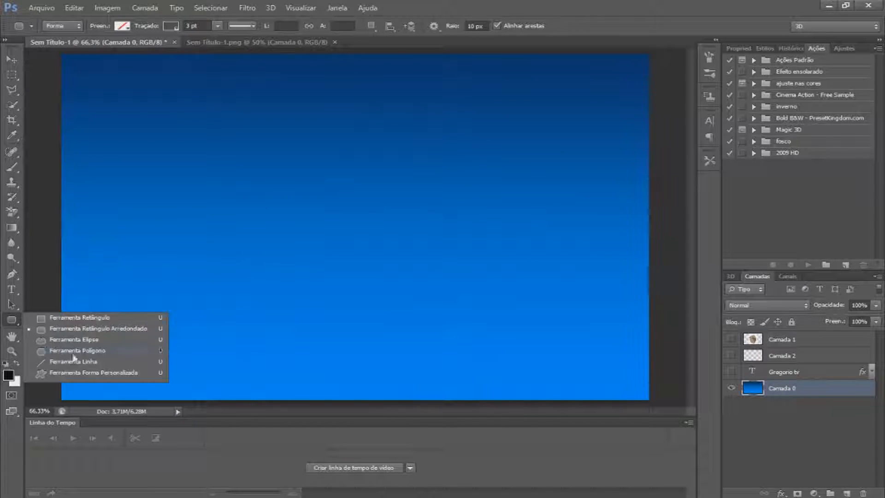
click(89, 373)
drag(255, 98, 470, 244)
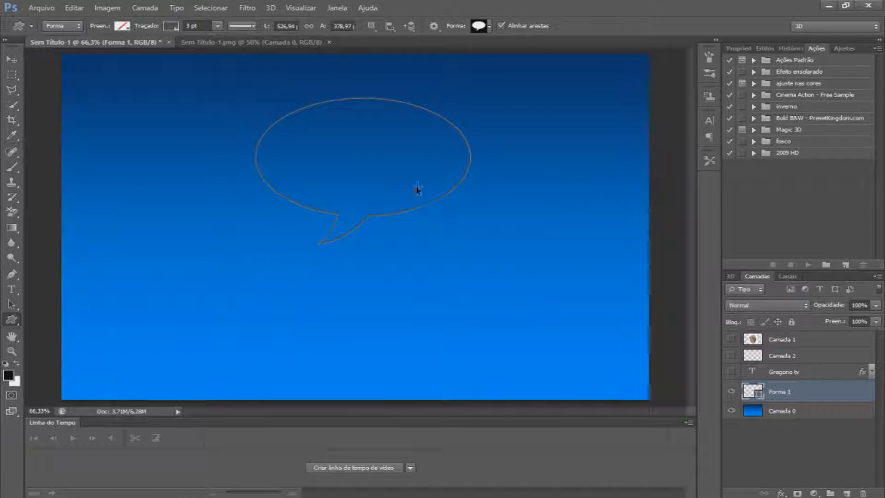
key(ctrl+z)
Draw an arrow custom shape about 572 × 254 px across the upper middle of the canvas
click(480, 26)
scroll(512, 67, up, 2)
click(440, 54)
drag(278, 138, 511, 236)
Set the arrow shape's fill colour to black
click(122, 26)
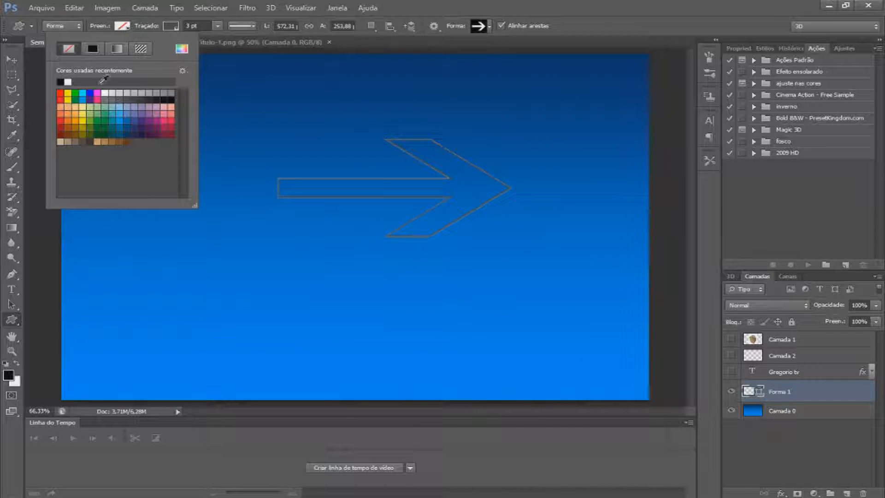
click(60, 82)
click(396, 85)
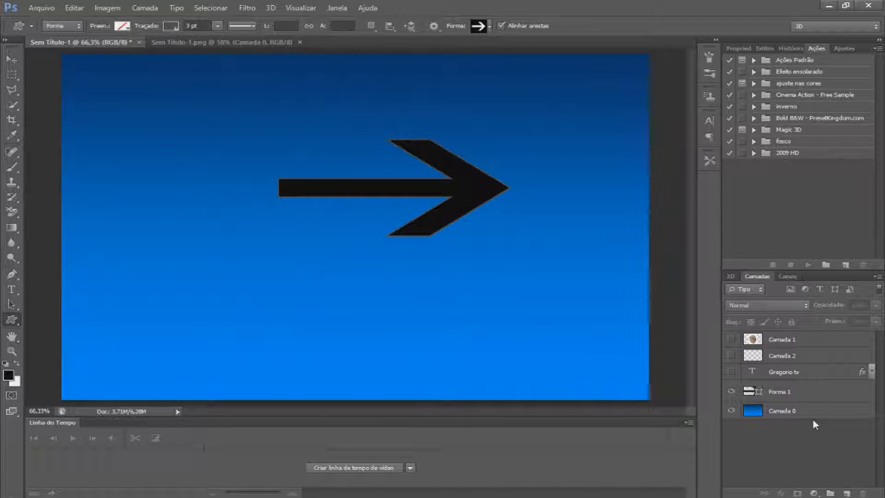
Delete the arrow shape layer
click(811, 393)
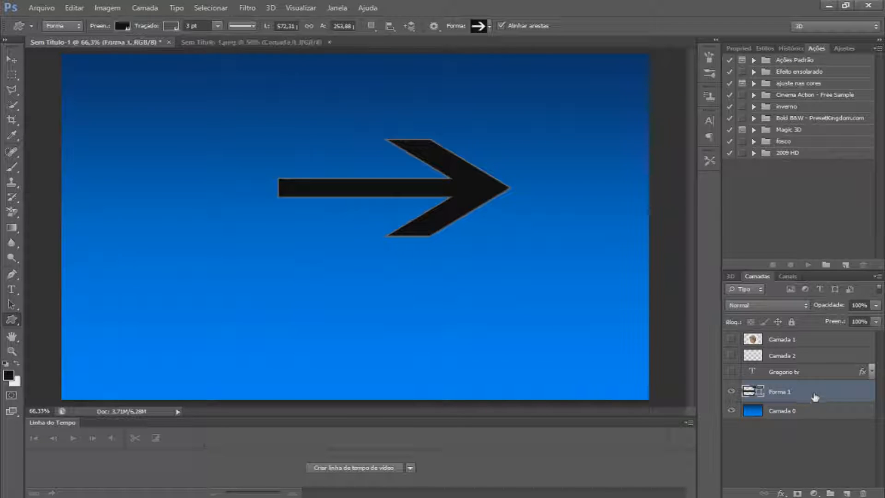
key(Delete)
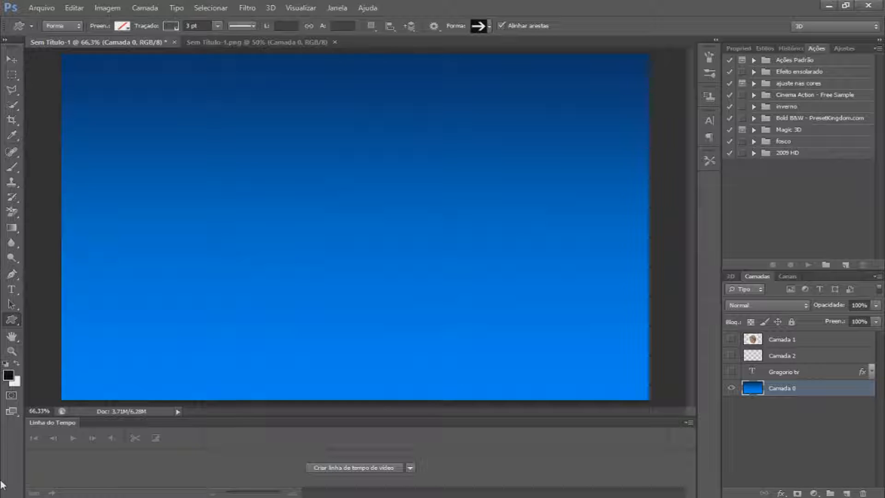
Show the Camada 1 layer and trace a closed path around the box drawing's outline with the Pen tool
click(11, 274)
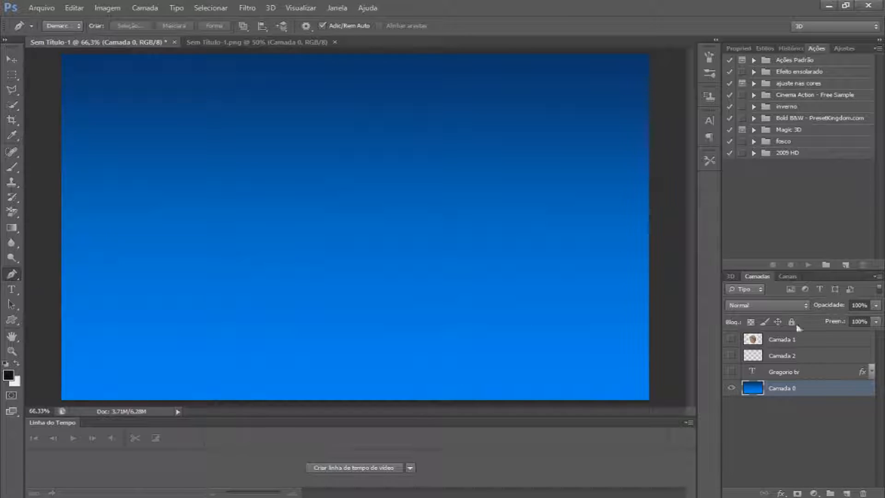
click(730, 339)
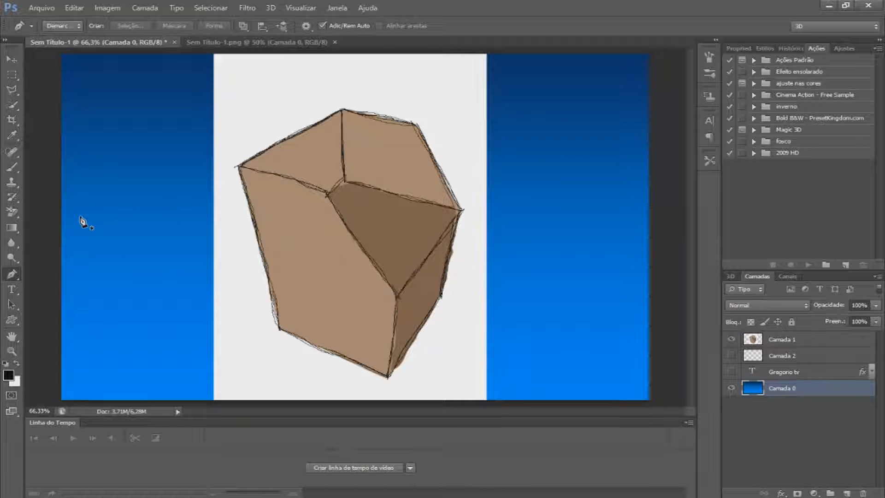
click(342, 112)
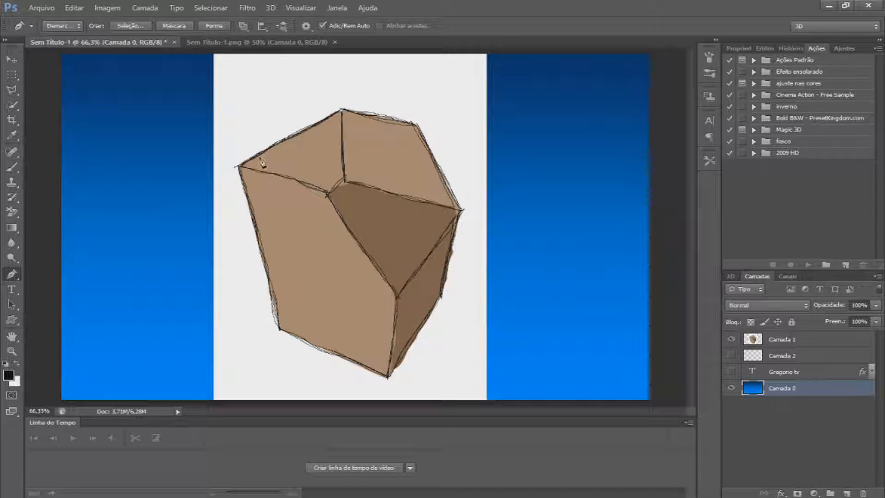
click(279, 329)
click(388, 377)
click(441, 296)
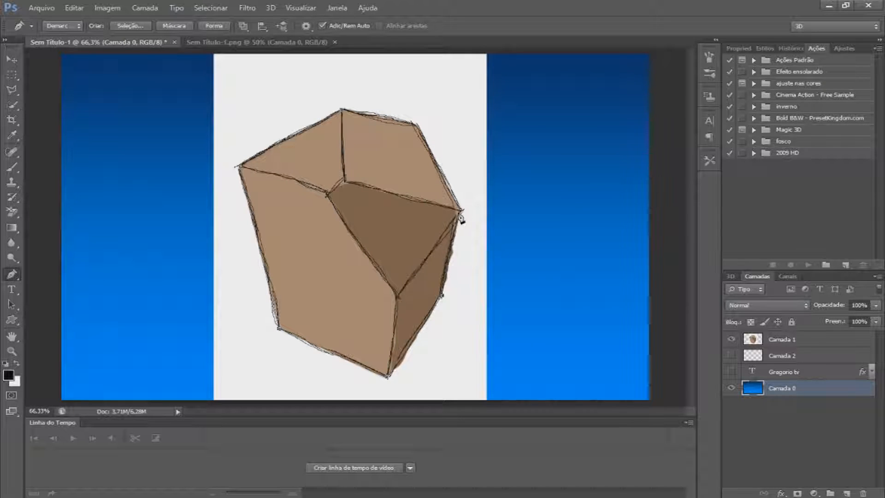
click(461, 211)
click(416, 125)
click(342, 110)
Turn the traced path into a new selection with a feather radius of 0 pixels
right_click(392, 156)
right_click(346, 146)
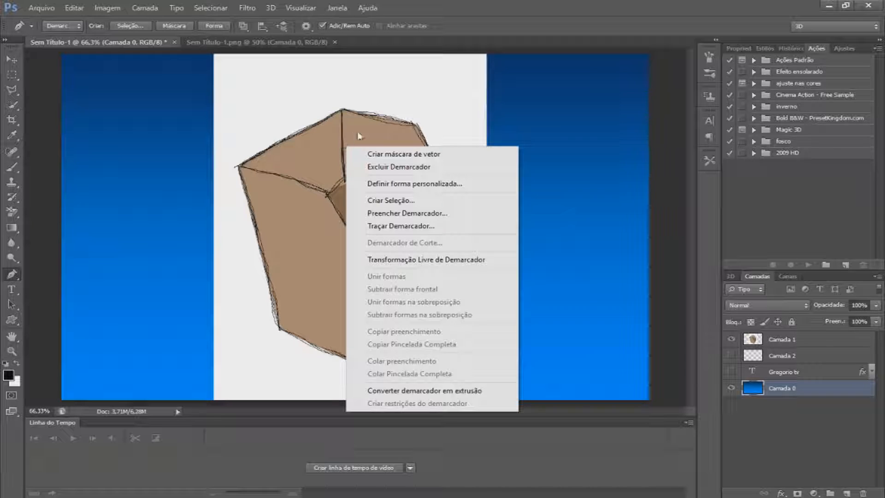
click(407, 203)
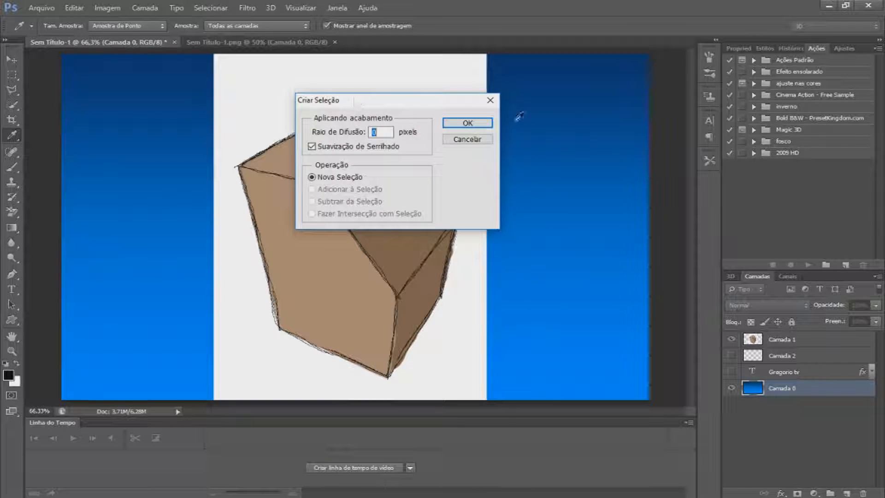
click(475, 123)
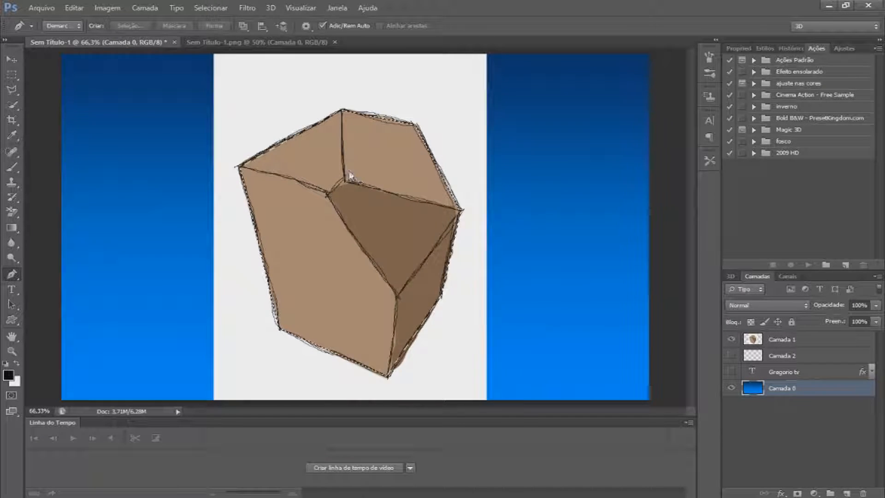
right_click(330, 159)
click(313, 109)
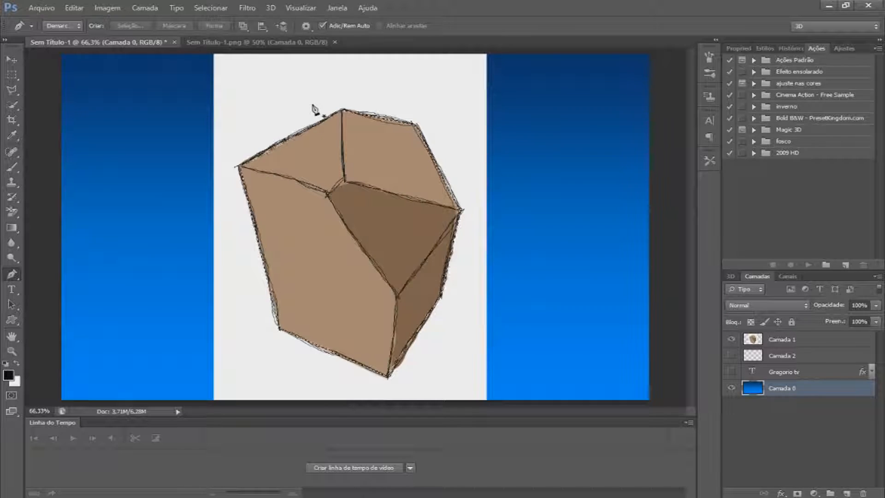